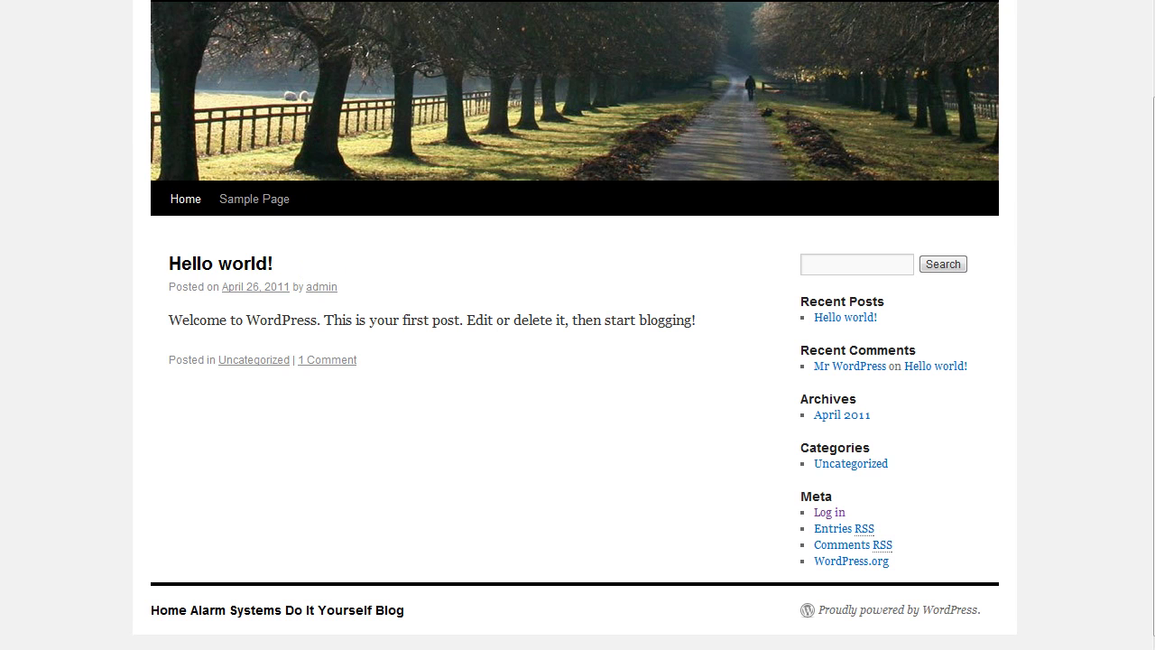
# Go from the public blog front page into the WordPress admin dashboard
pyautogui.click(84, 4)
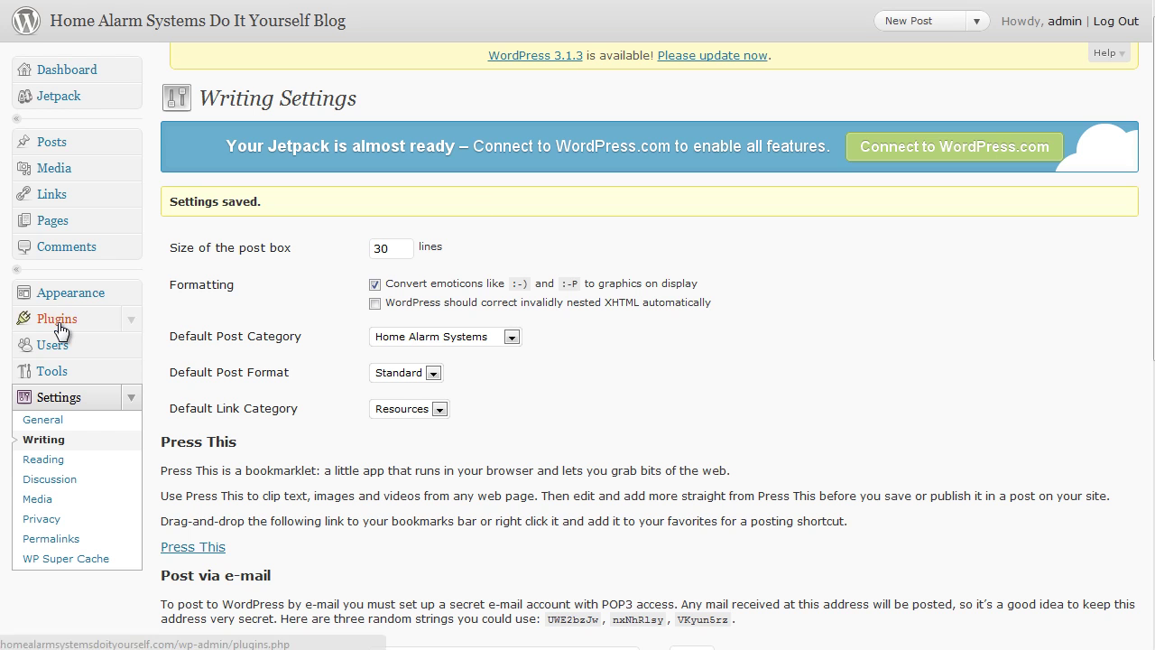
# Update WordPress to version 3.1.3 from the update notice using the automatic update
pyautogui.click(130, 321)
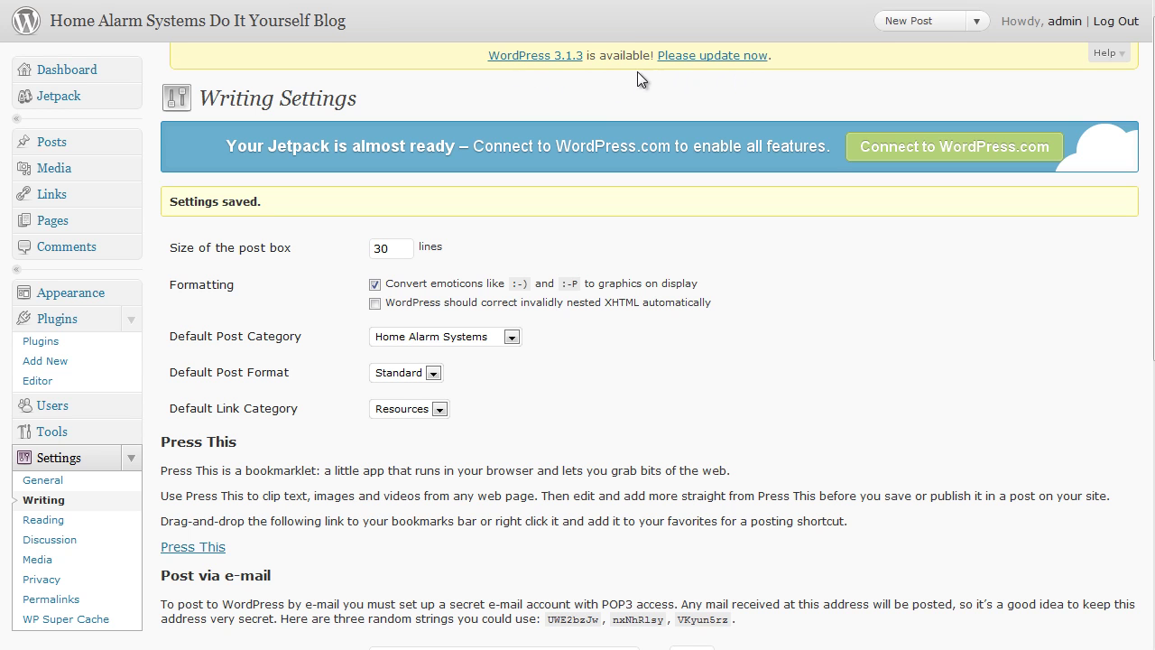
pyautogui.click(701, 58)
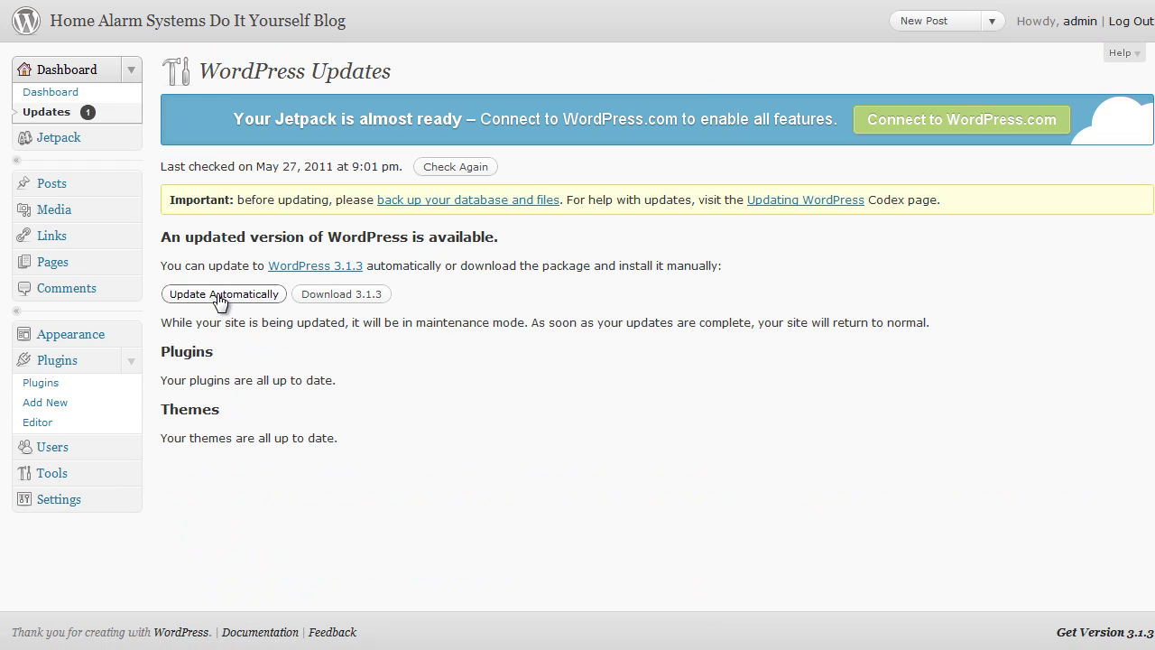
pyautogui.click(219, 299)
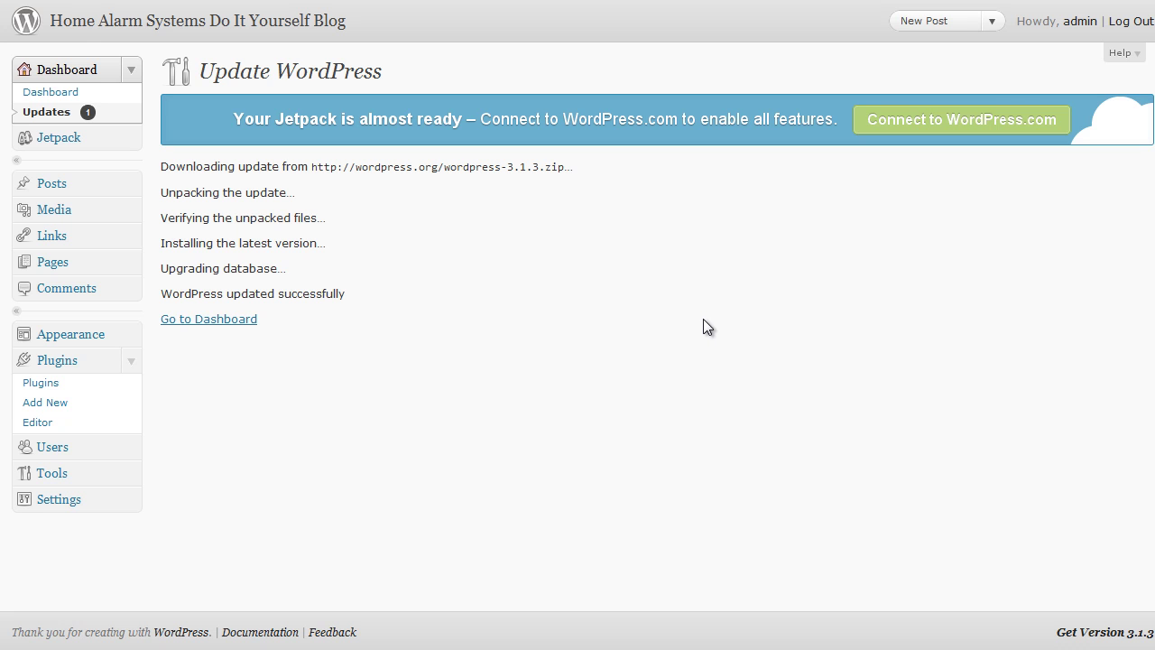
# Open Plugins > Add New to reach the Install Plugins search page
pyautogui.click(45, 402)
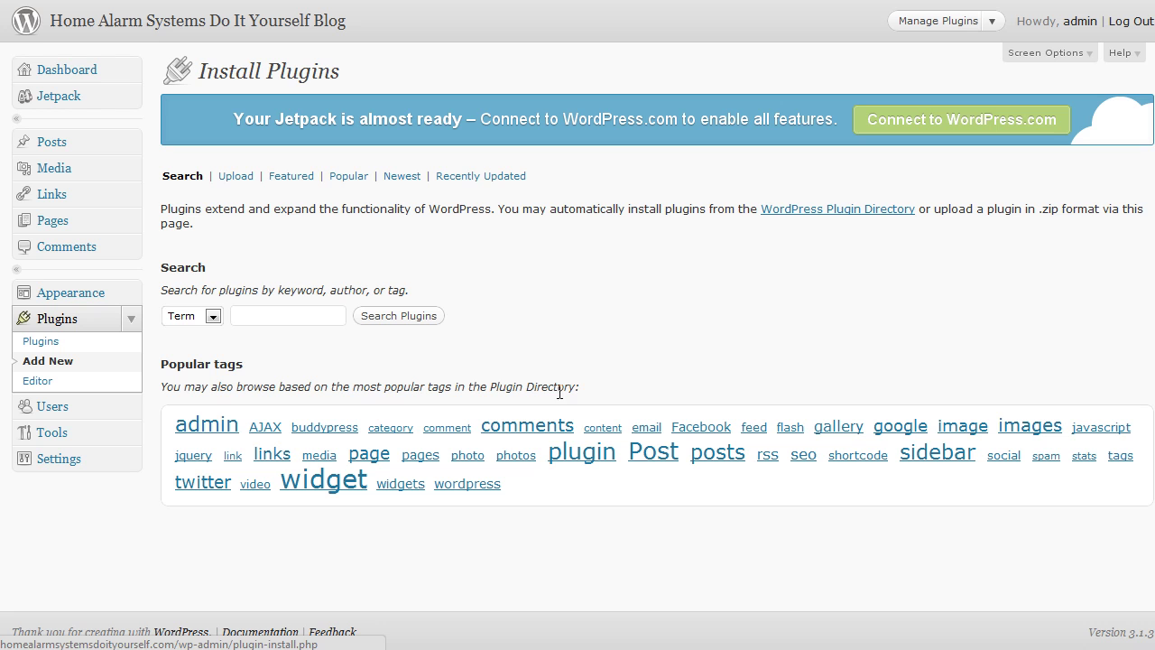
# Search the plugin directory for 'WP stats' and install the WP-Stats plugin
pyautogui.click(284, 316)
pyautogui.write('WP stats')
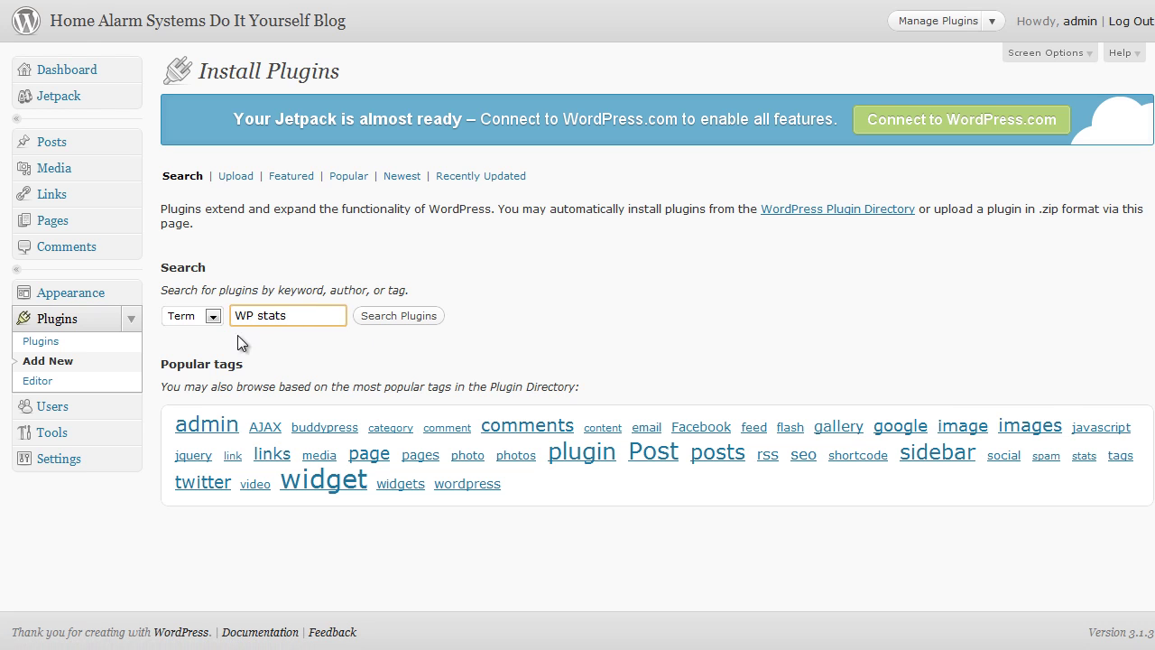
pyautogui.click(383, 320)
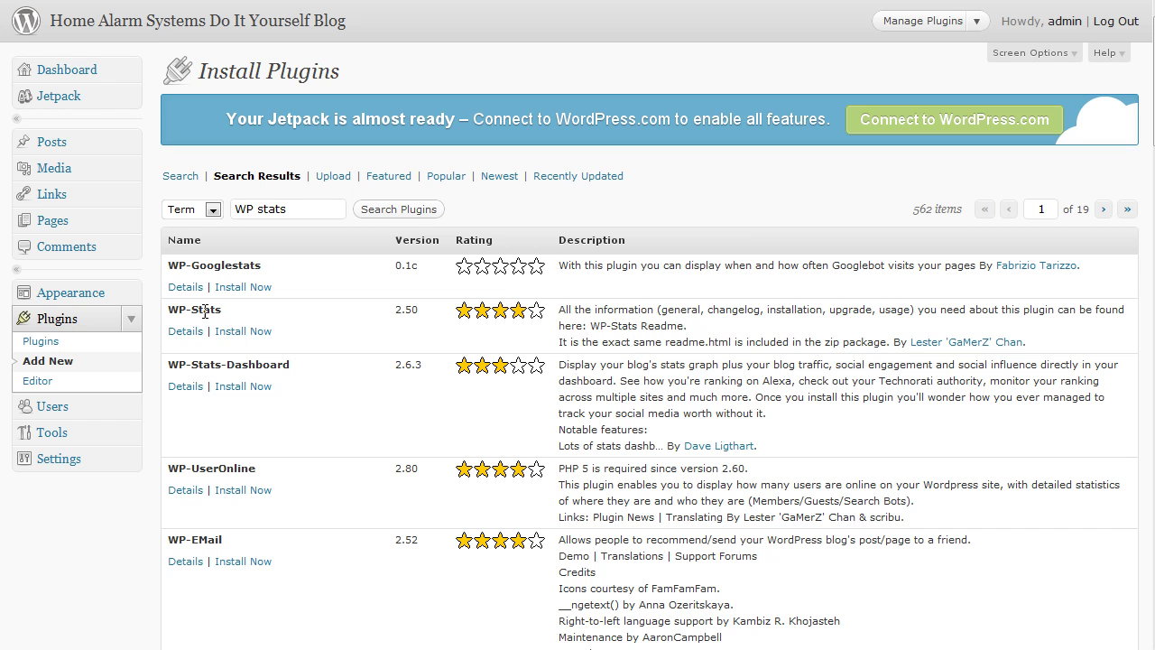
pyautogui.click(248, 331)
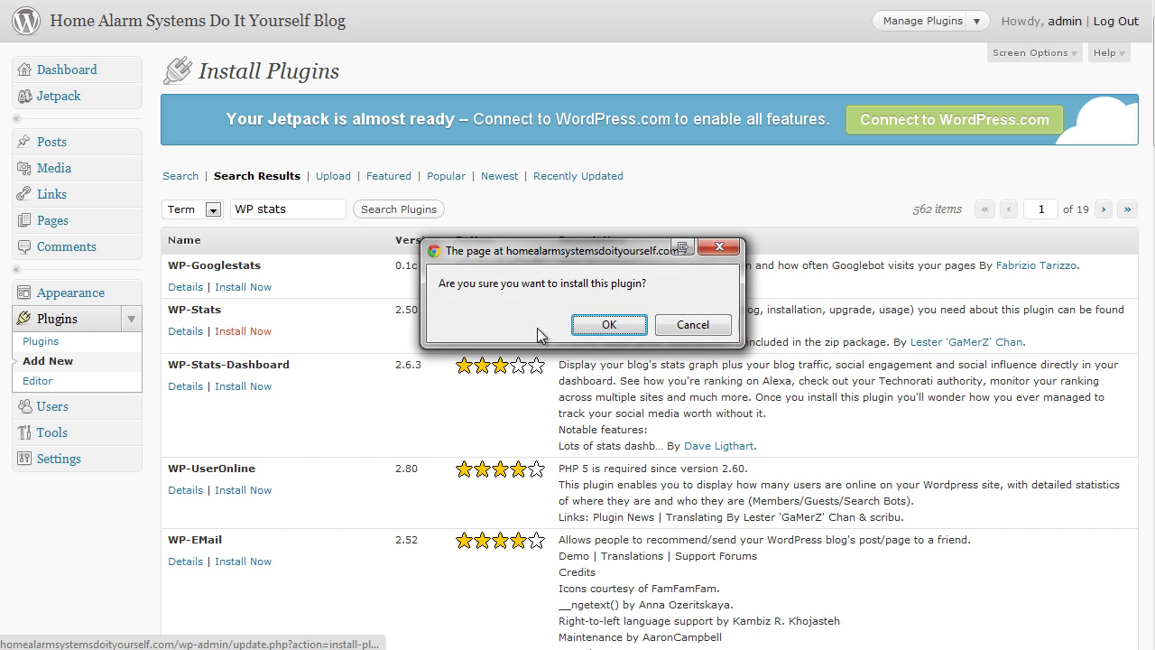
pyautogui.click(592, 325)
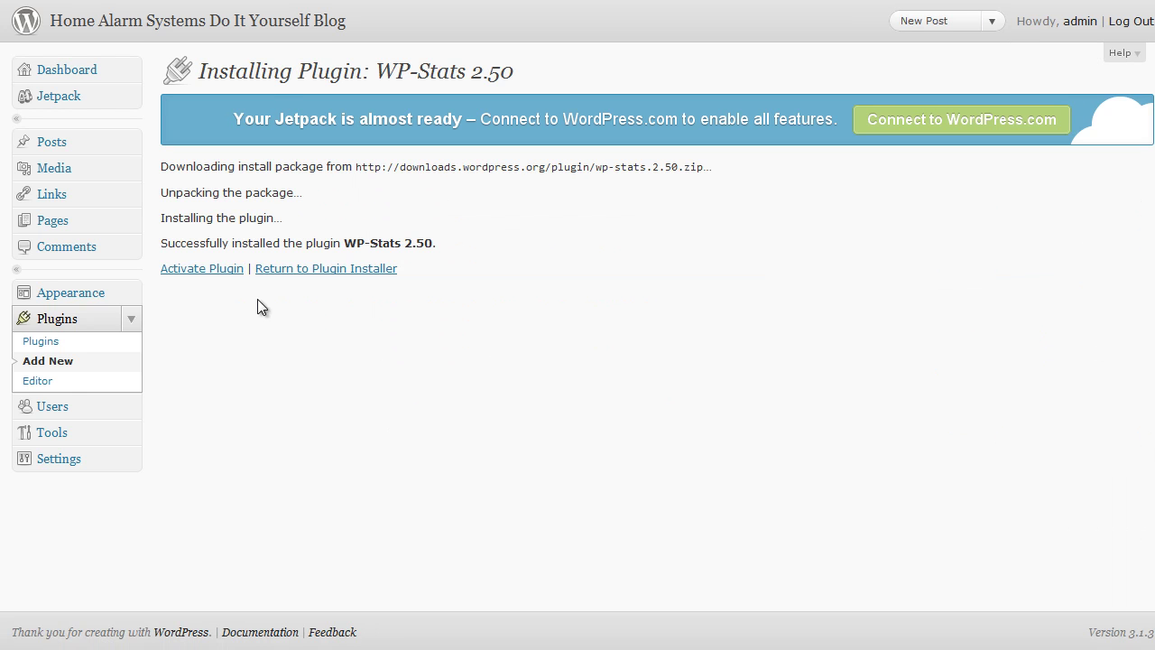
# Search for 'wp backup' and install the WP-DB-Backup 2.2.3 plugin
pyautogui.click(56, 363)
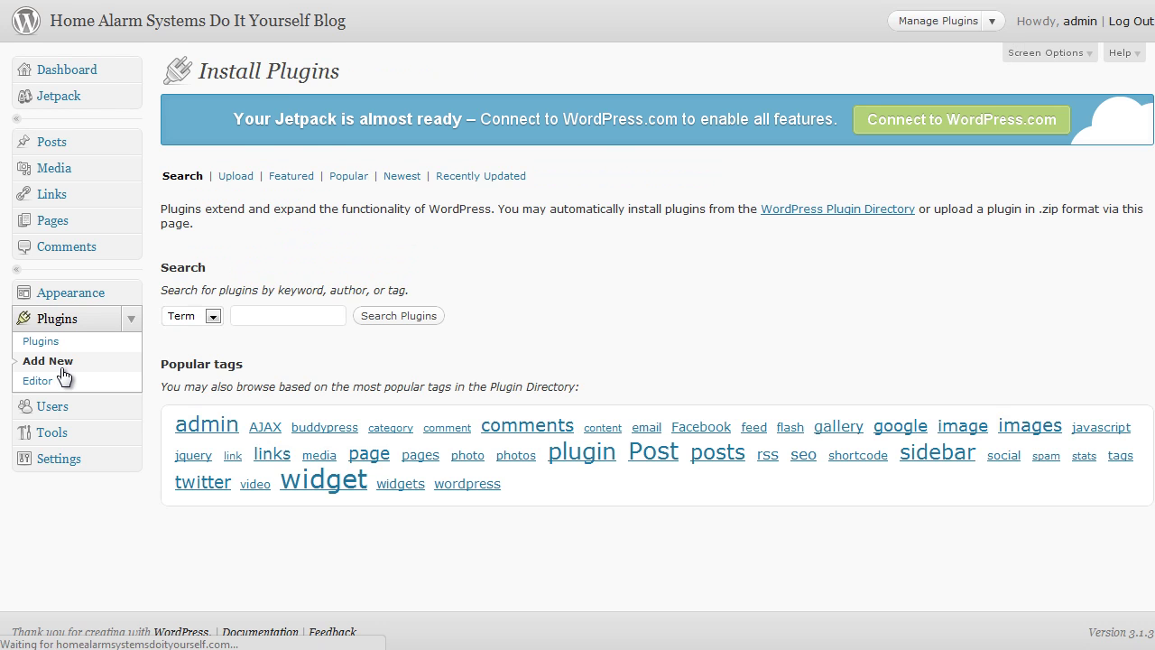
pyautogui.click(245, 314)
pyautogui.write('wp backup')
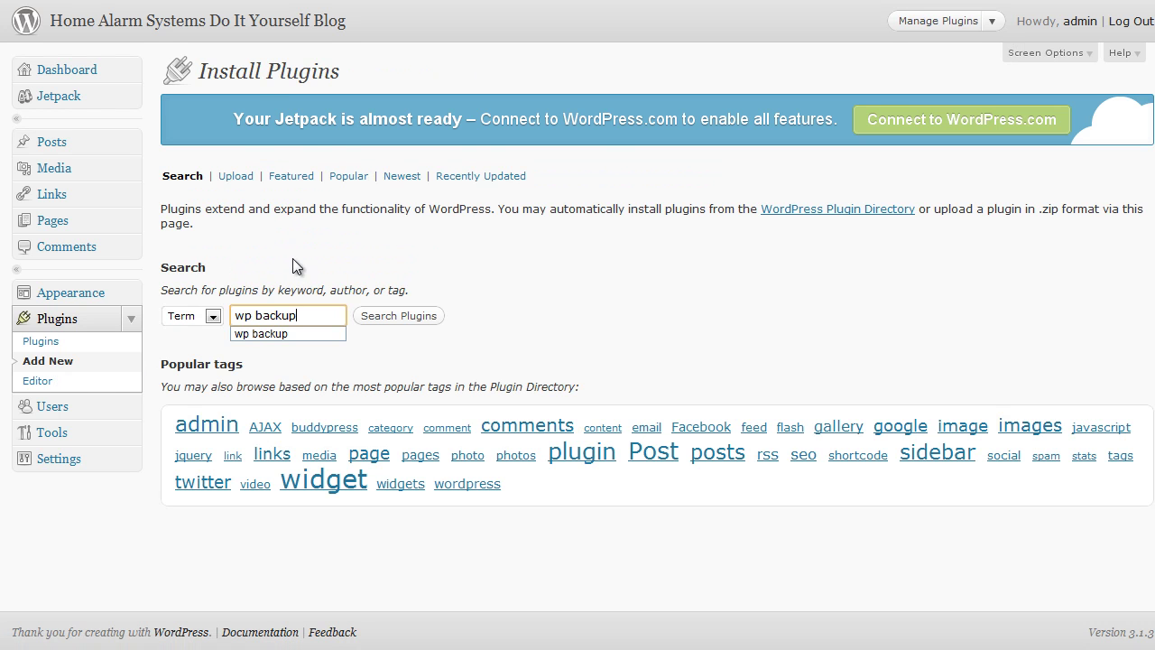
pyautogui.click(403, 320)
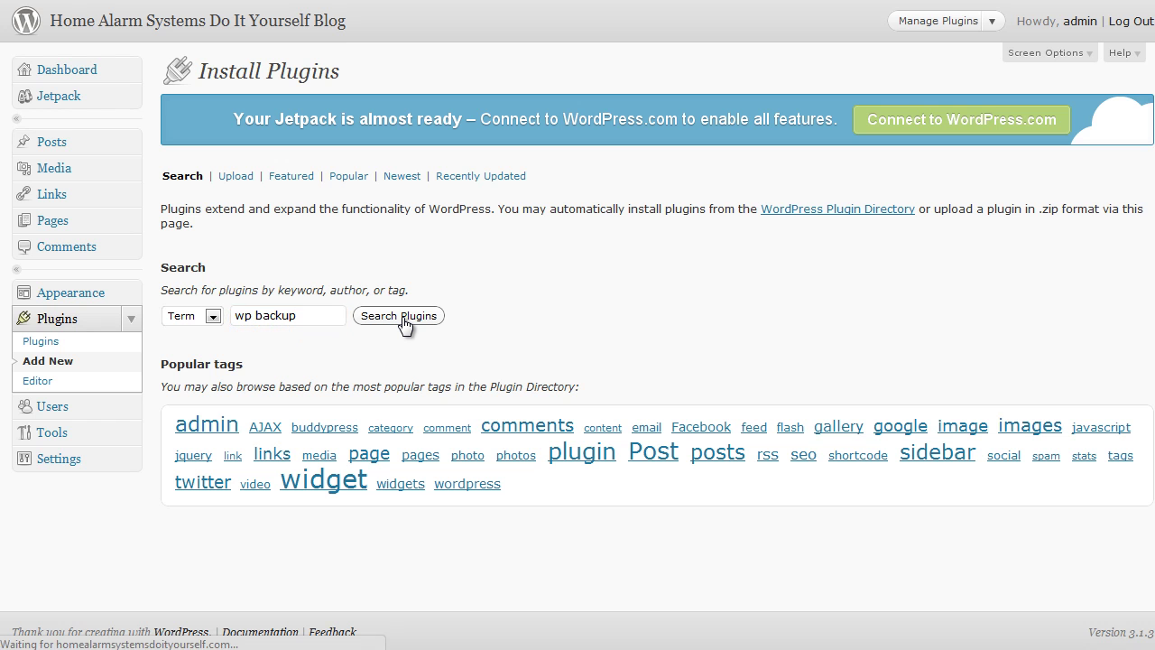
pyautogui.click(394, 319)
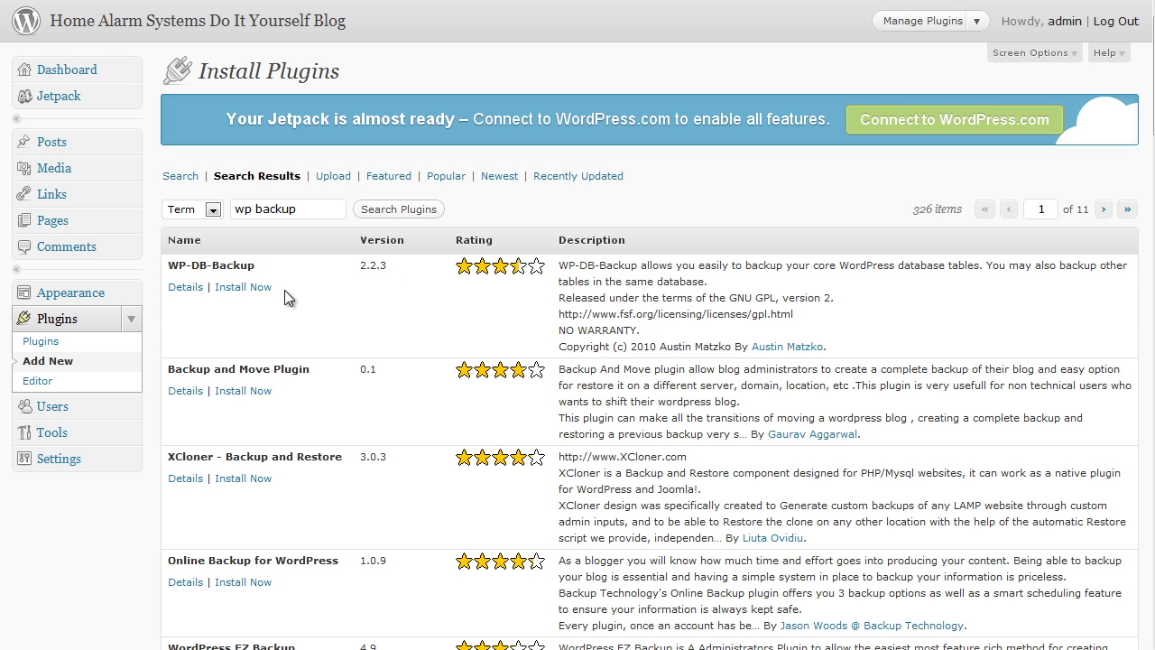
pyautogui.click(255, 289)
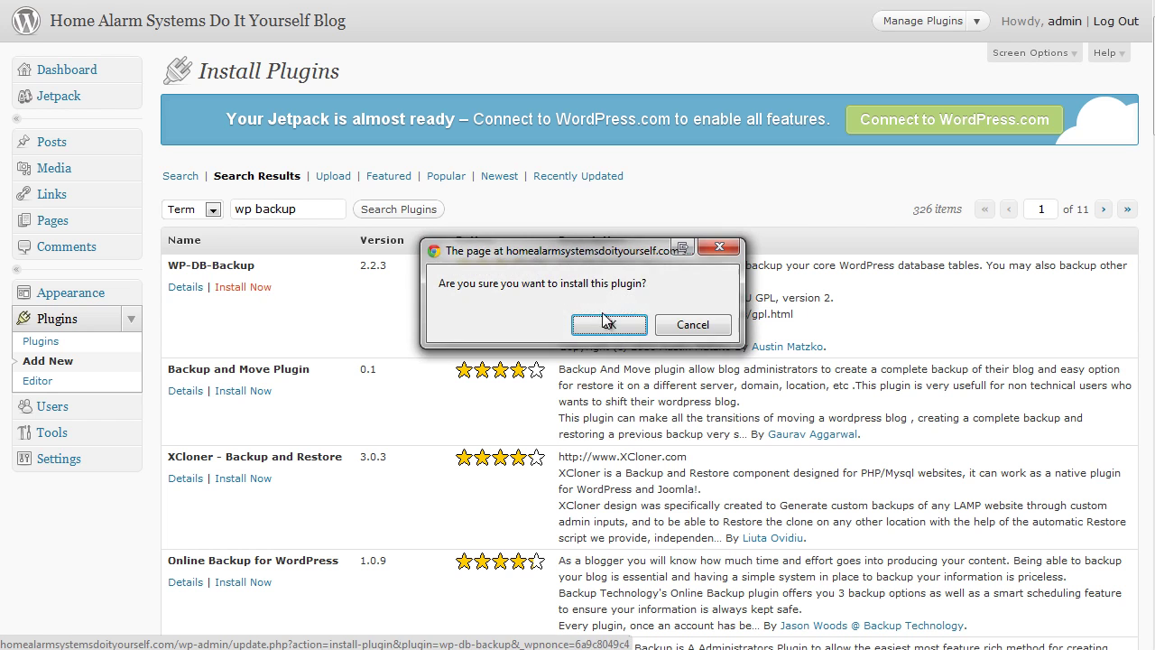
pyautogui.click(590, 326)
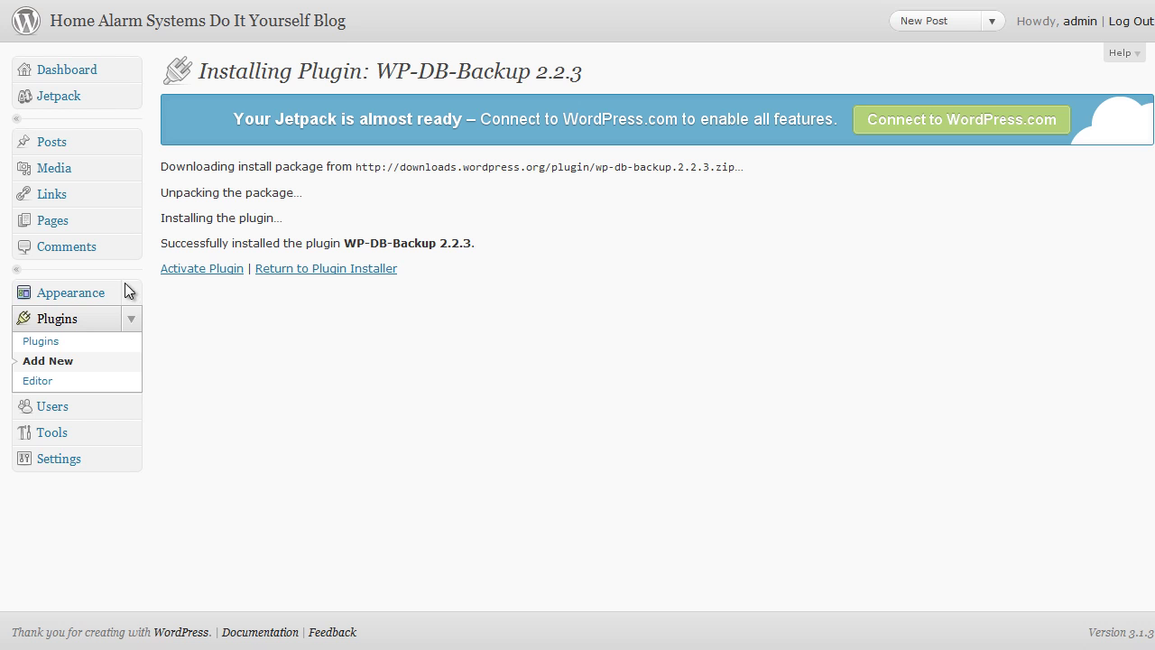
pyautogui.click(41, 361)
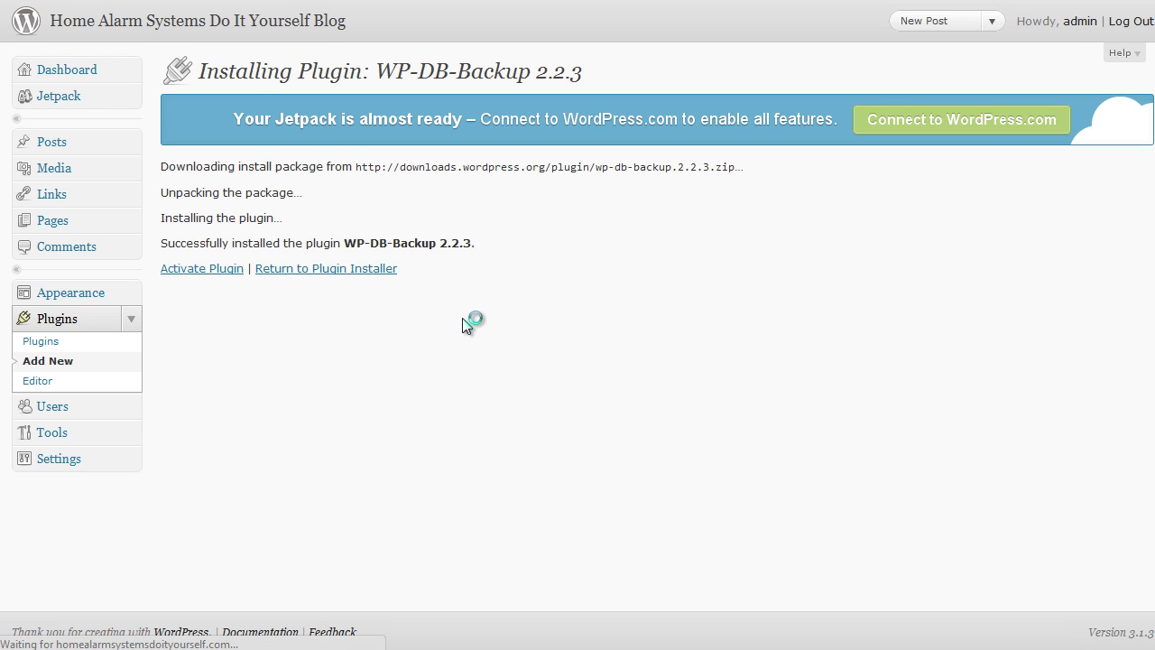
# Search for 'Post Teaser' and install the Post Teaser plugin
pyautogui.click(289, 316)
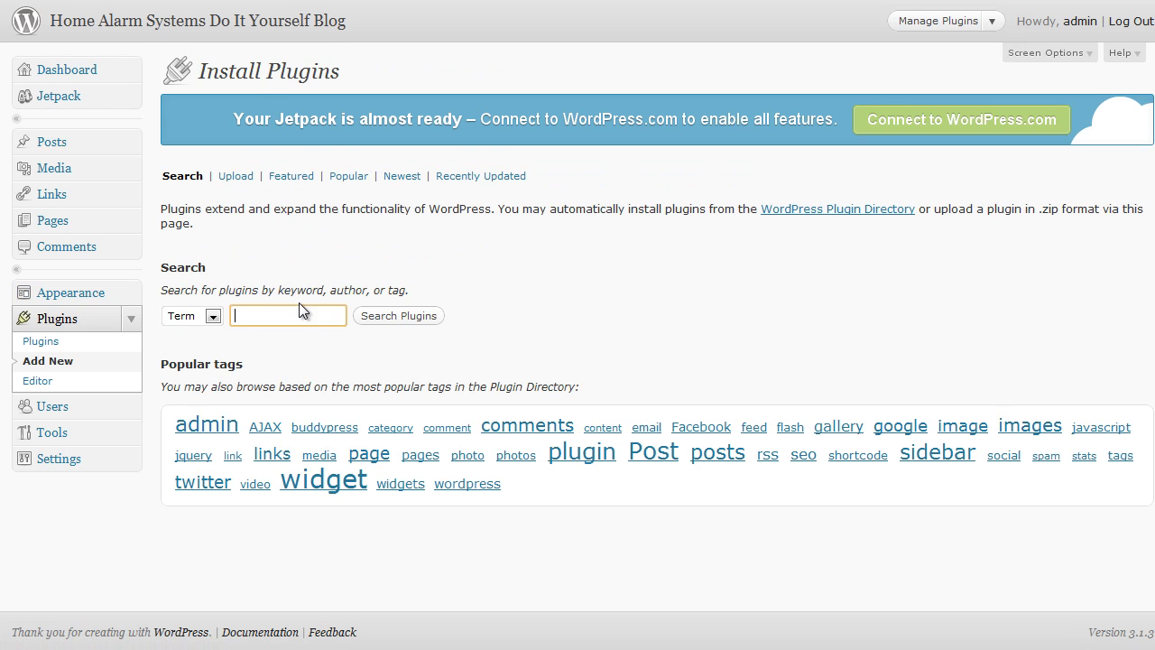
pyautogui.write('Post Teaser')
pyautogui.click(397, 316)
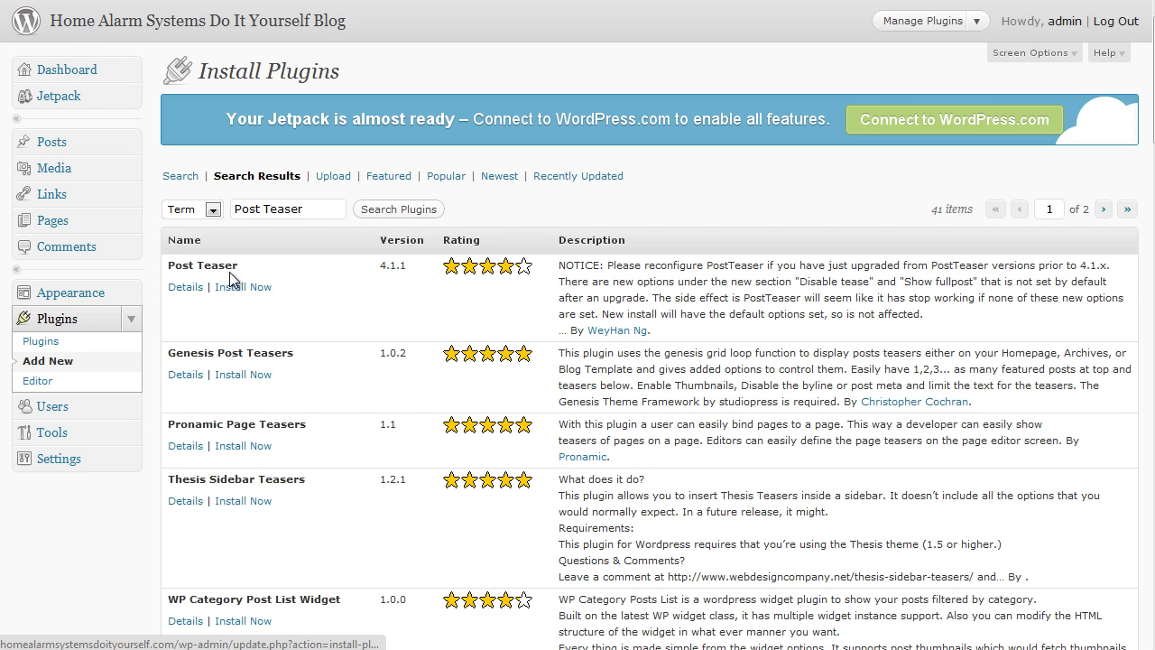
pyautogui.click(240, 287)
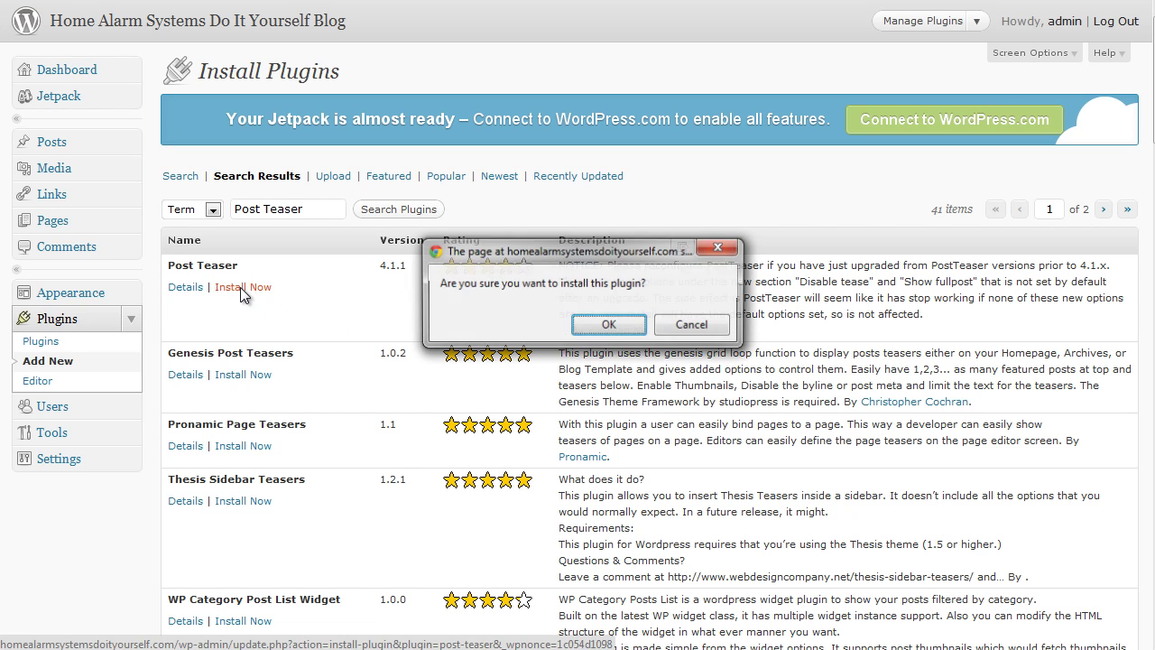
pyautogui.click(465, 321)
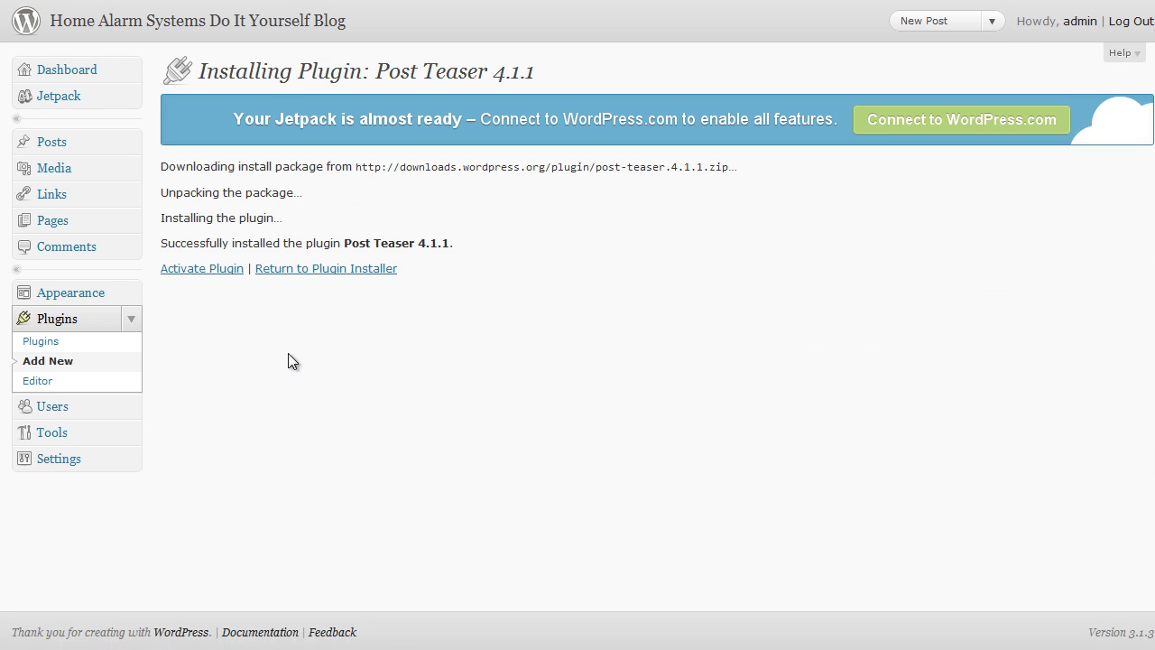
# Search for 'wp optimize' and install the WP-Optimize 0.9.2 plugin
pyautogui.click(61, 370)
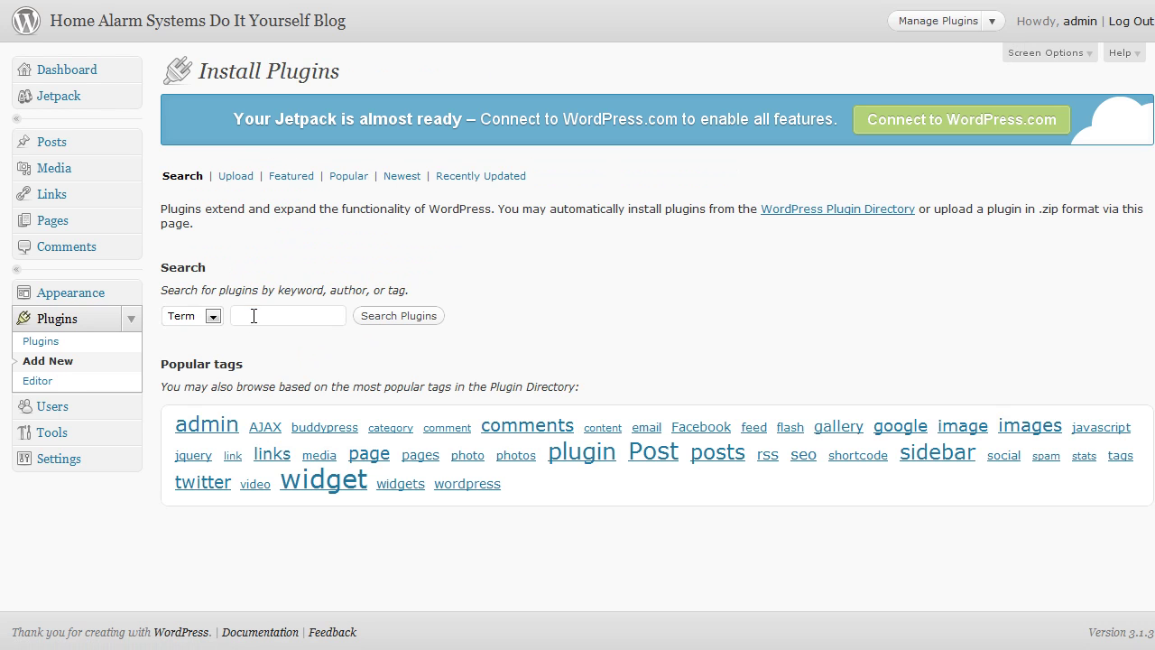
pyautogui.click(253, 315)
pyautogui.write('wp optimize')
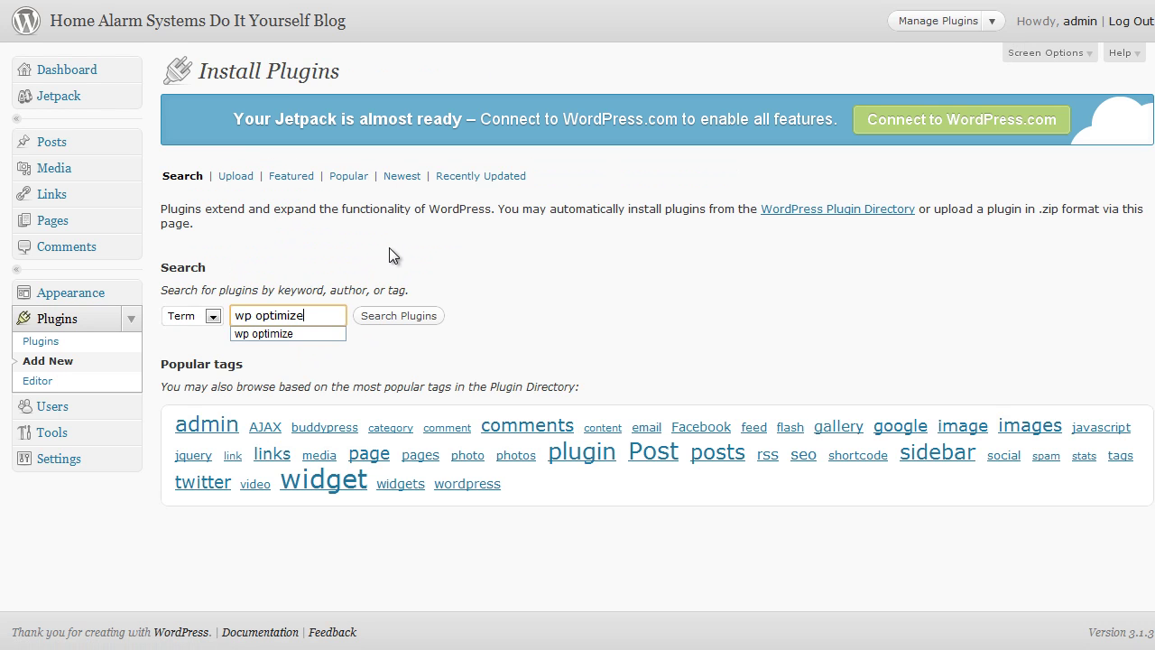
pyautogui.click(401, 317)
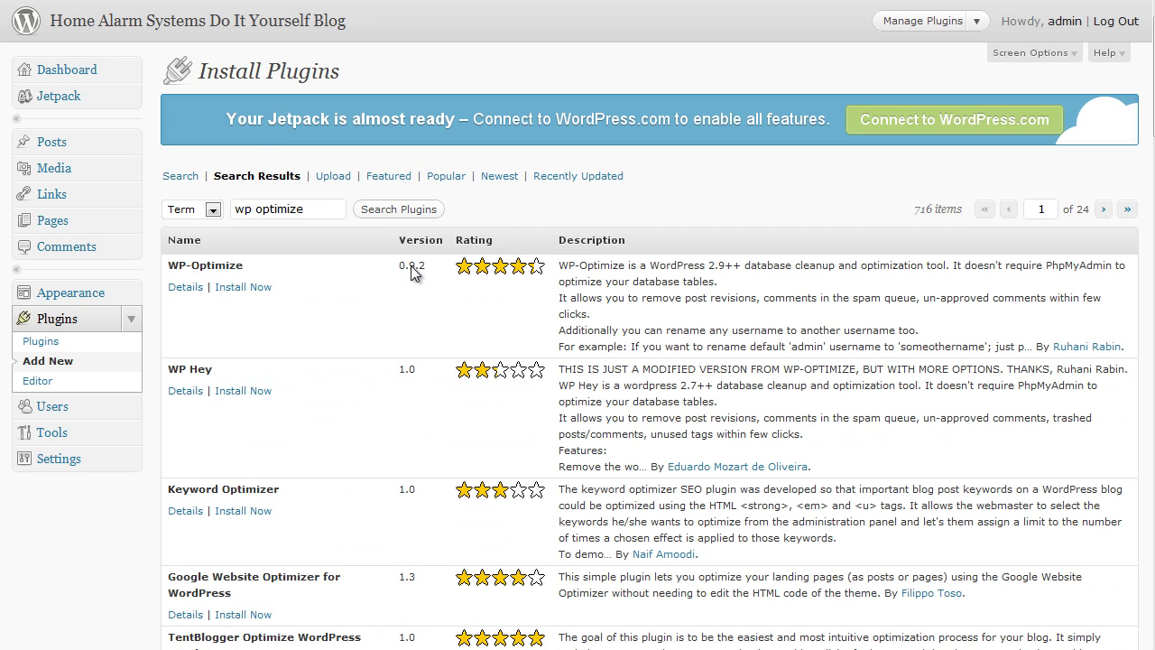
pyautogui.click(249, 288)
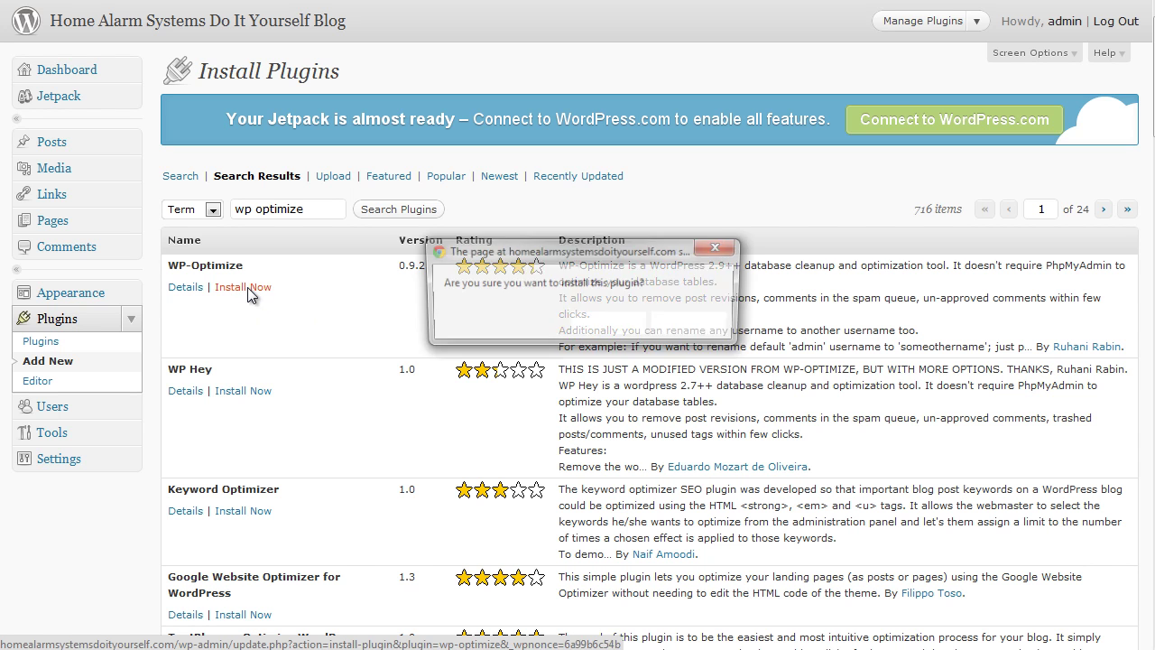
pyautogui.click(599, 327)
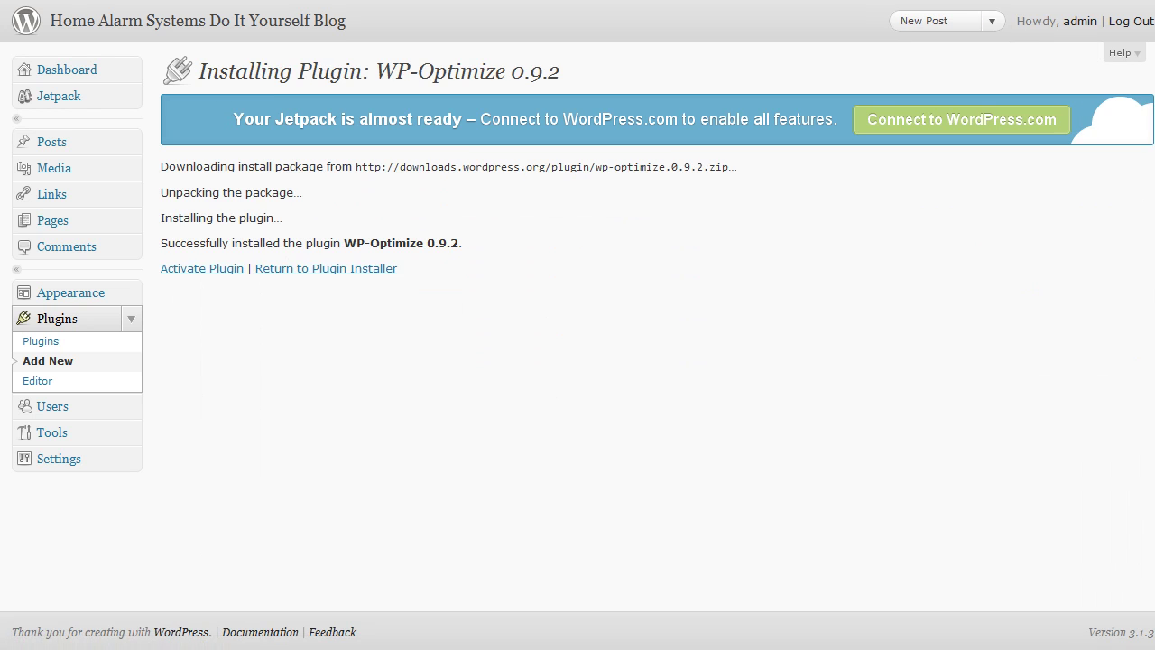
pyautogui.click(77, 363)
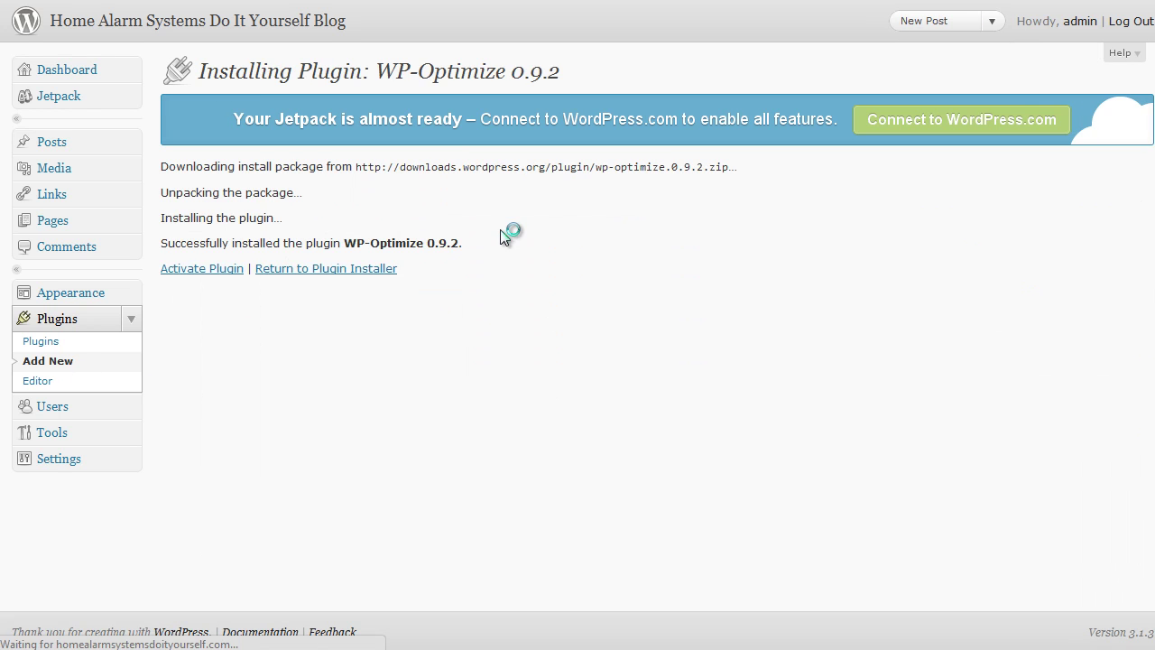
# Search for 'What Would Seth Godin Do' and install that plugin
pyautogui.click(290, 313)
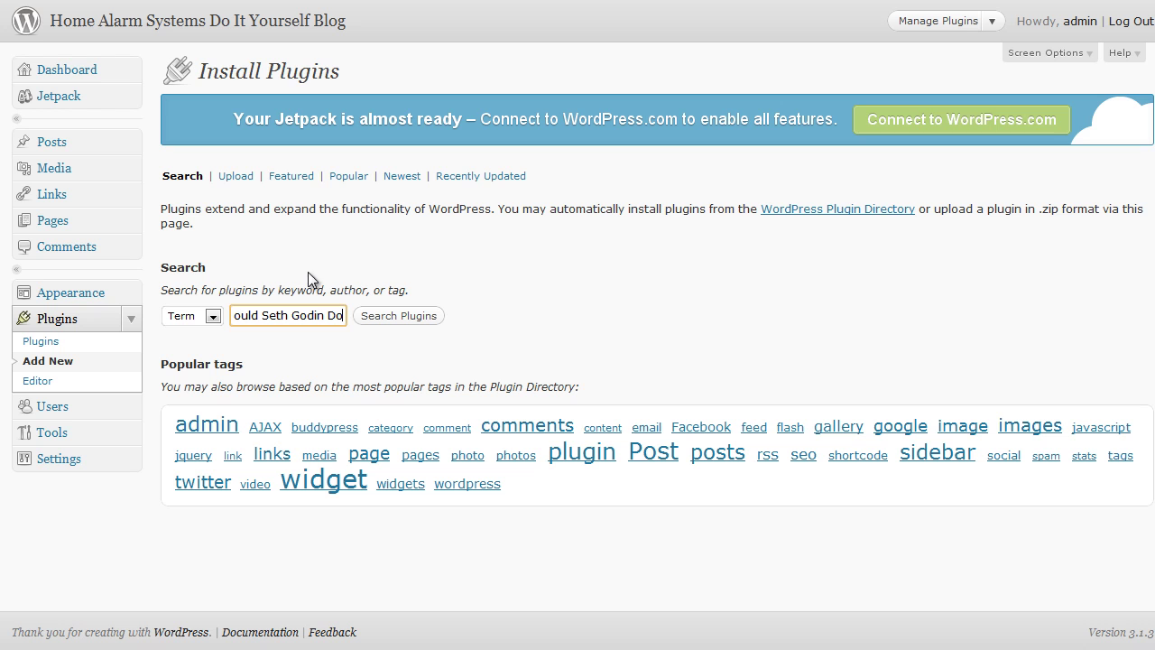
pyautogui.moveTo(339, 316); pyautogui.dragTo(202, 316)
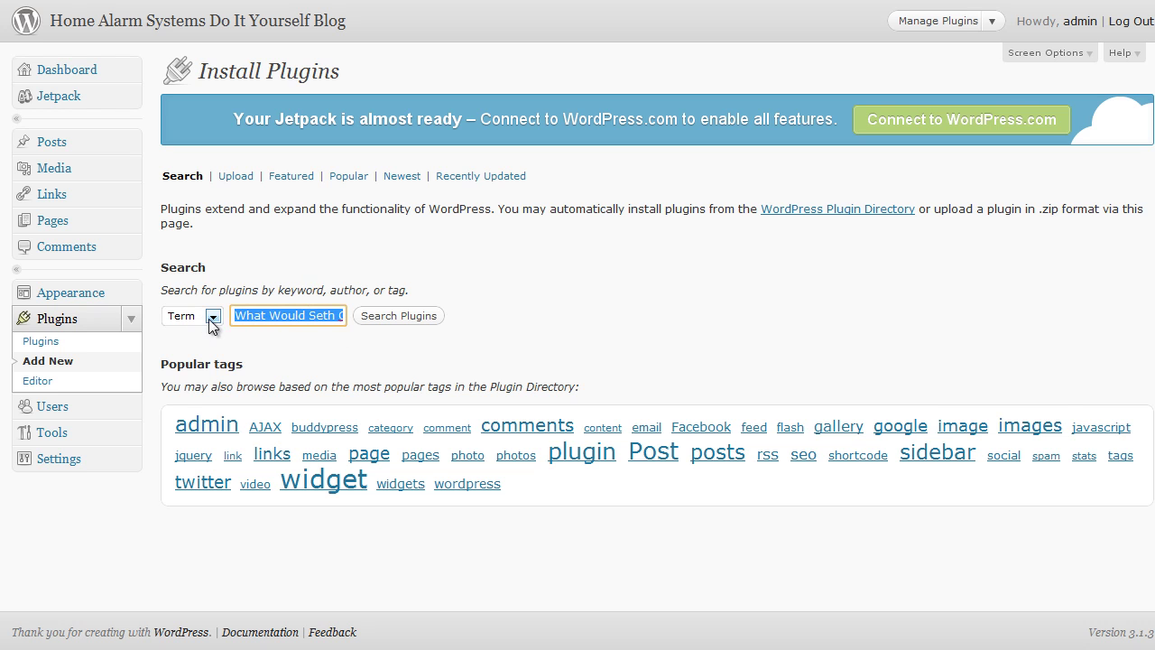
pyautogui.click(241, 318)
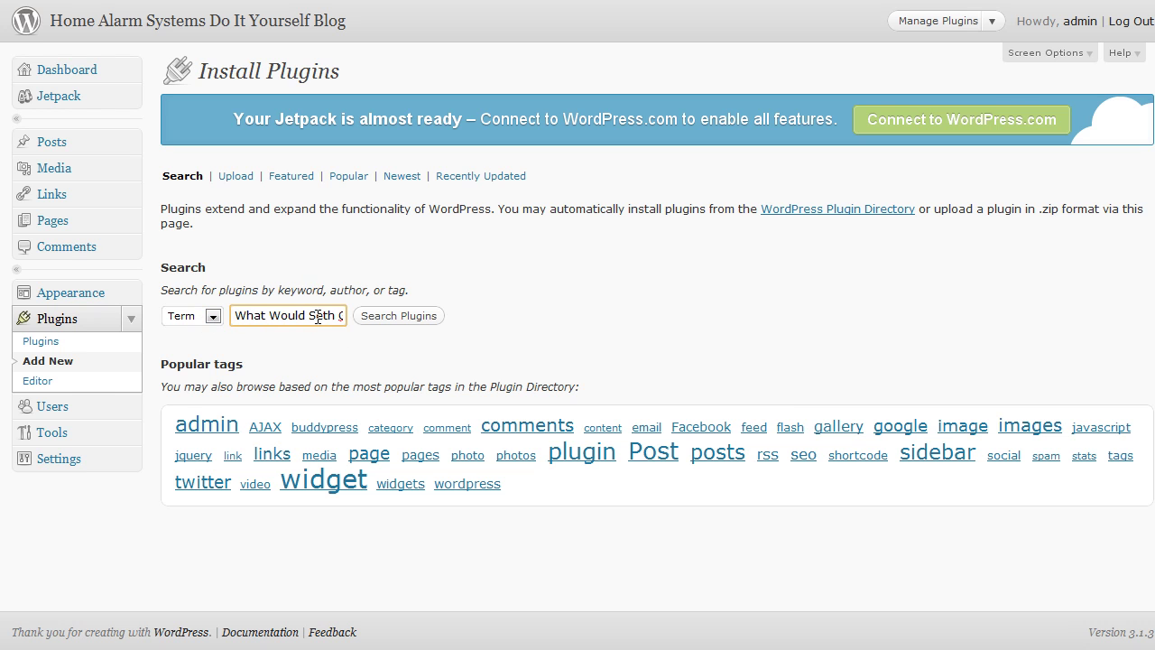
pyautogui.moveTo(318, 317); pyautogui.dragTo(397, 318)
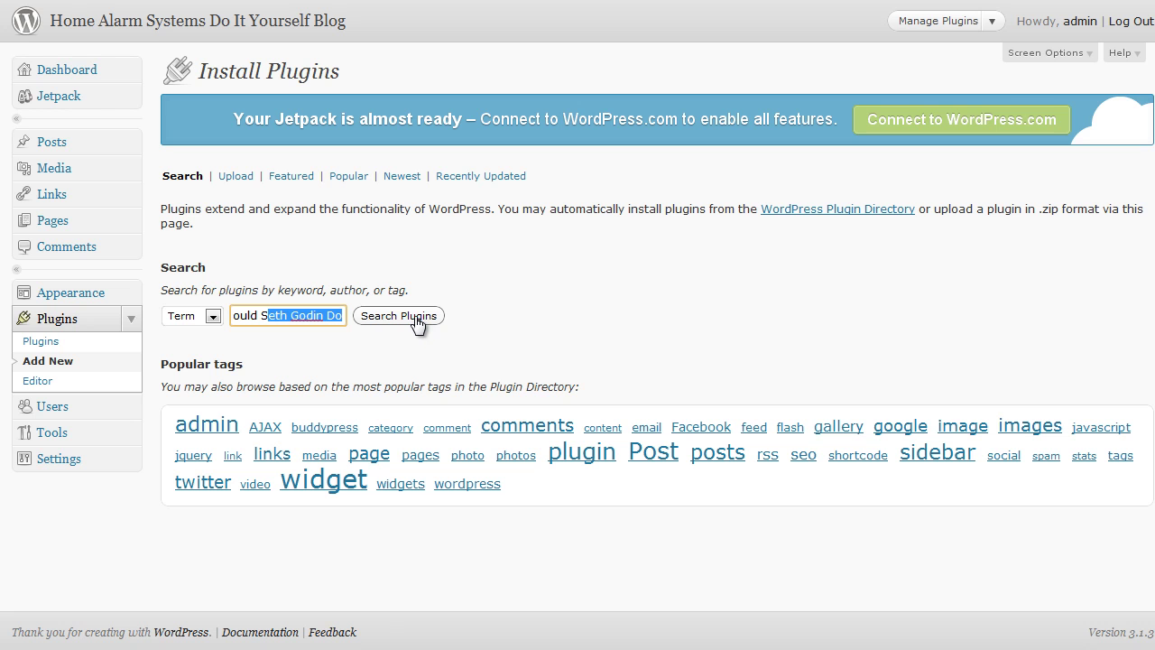
pyautogui.click(416, 321)
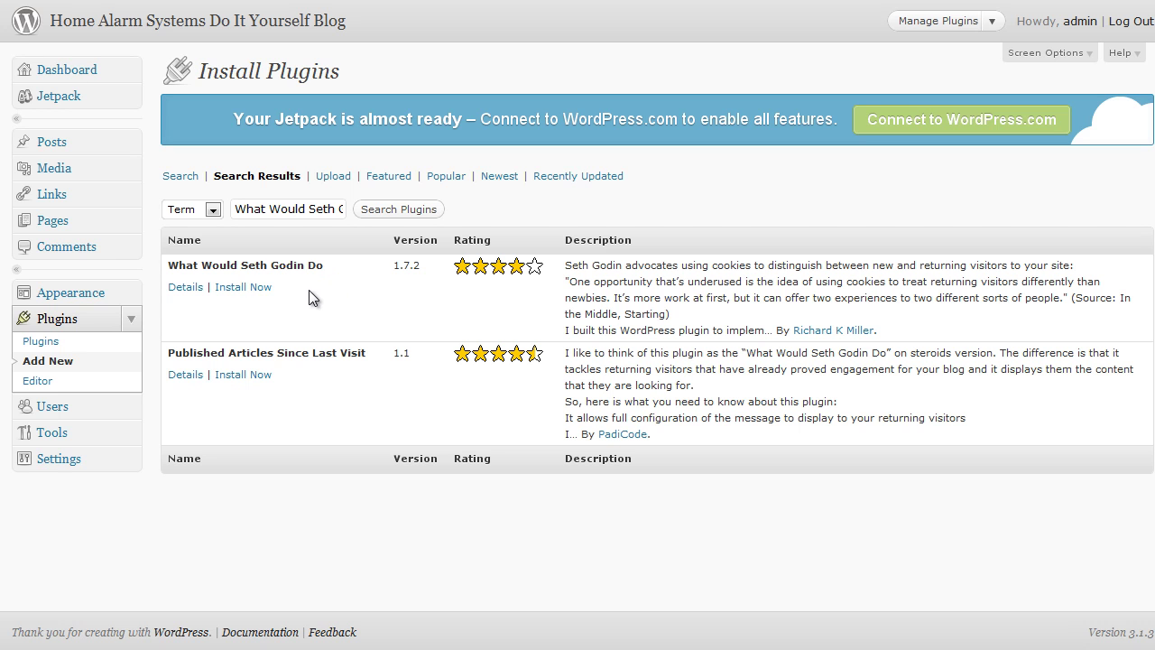
pyautogui.click(244, 287)
pyautogui.click(601, 330)
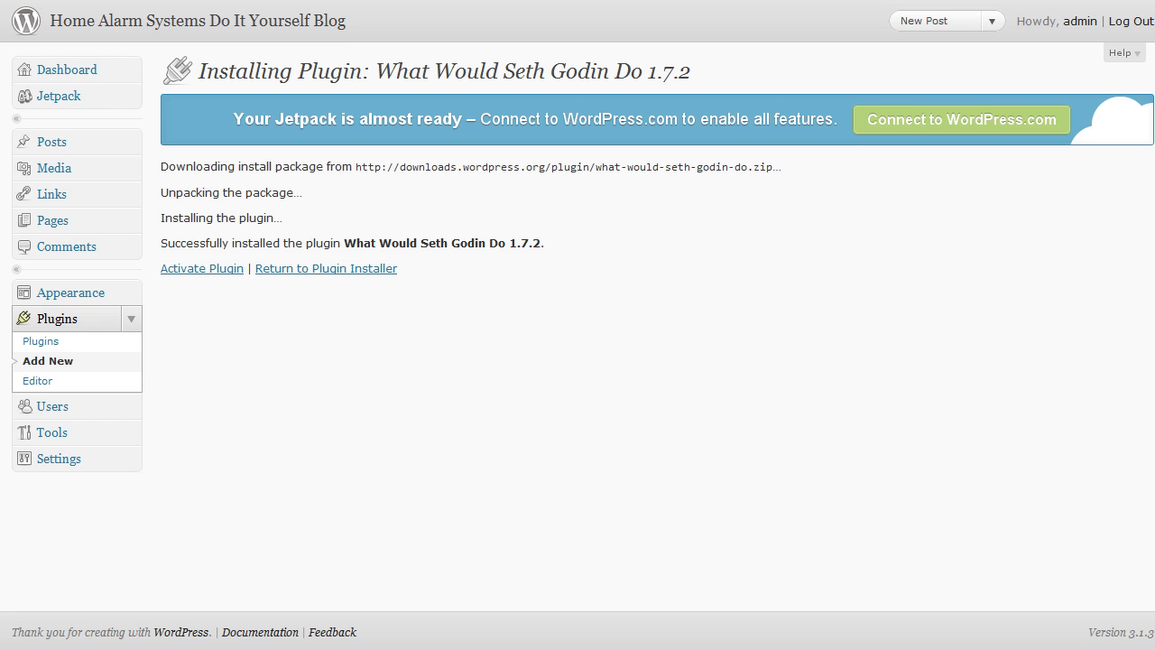
# Search for 'Facebook Share' and install Facebook Share (New) Button 1.9.2
pyautogui.click(42, 365)
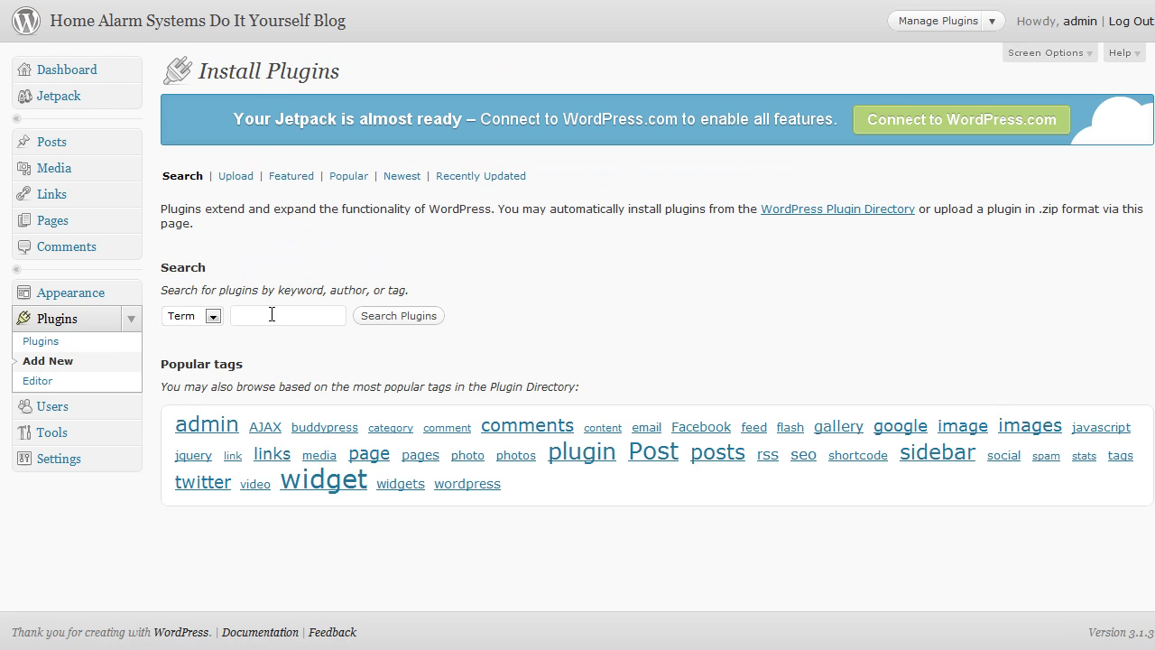
pyautogui.click(271, 315)
pyautogui.write('Facebook Share')
pyautogui.click(387, 321)
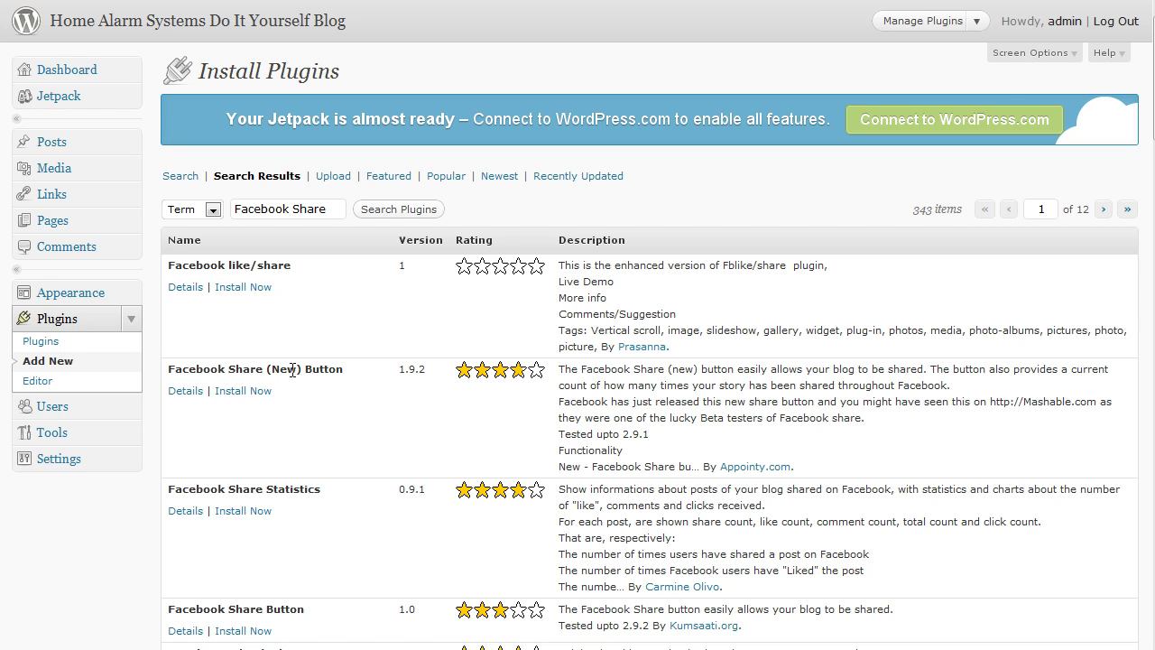
pyautogui.click(242, 391)
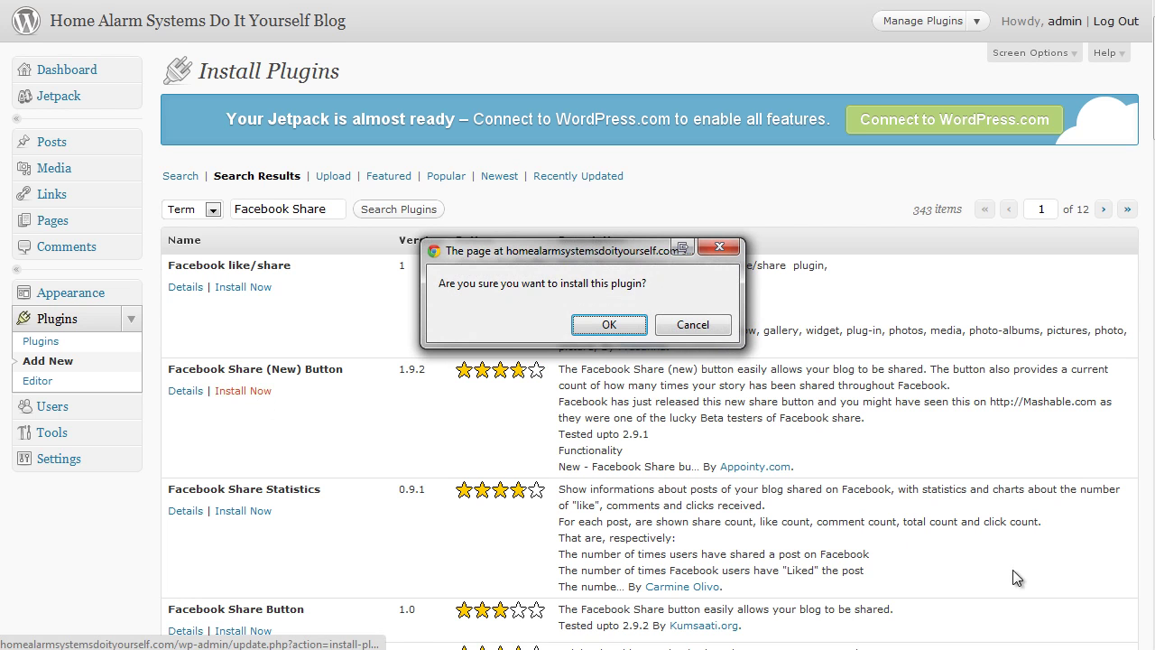
pyautogui.press('Return')
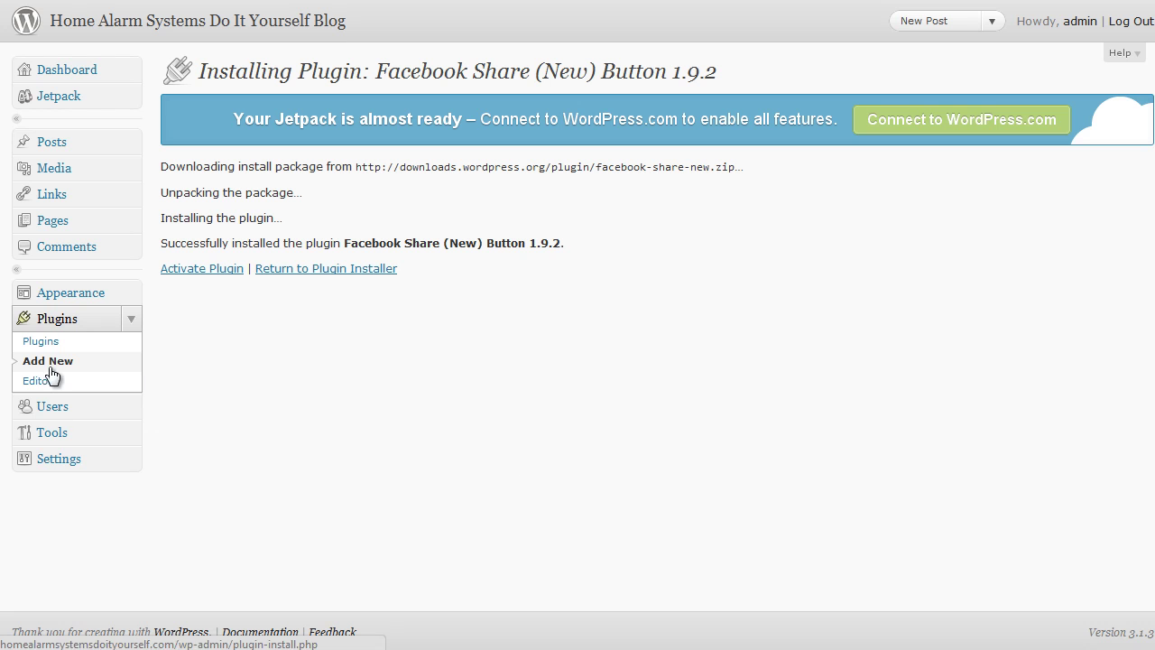
pyautogui.click(51, 370)
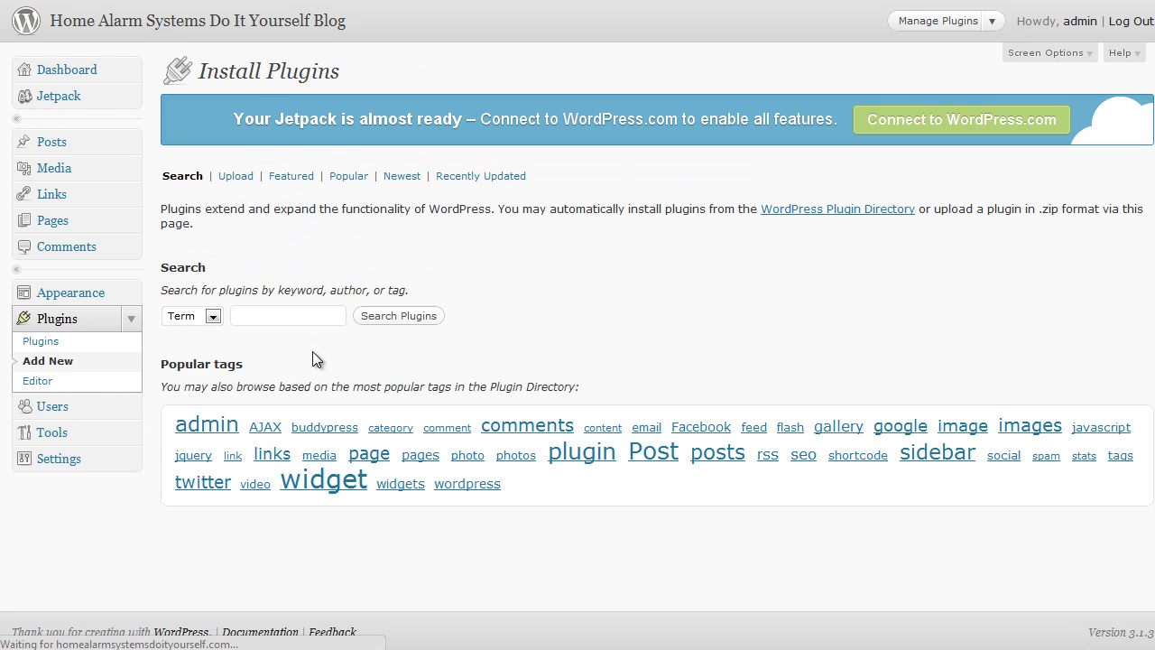
pyautogui.click(304, 315)
# Search for 'TweetMeme' and install the TweetMeme Button 2.3 plugin
pyautogui.write('TweetMeme')
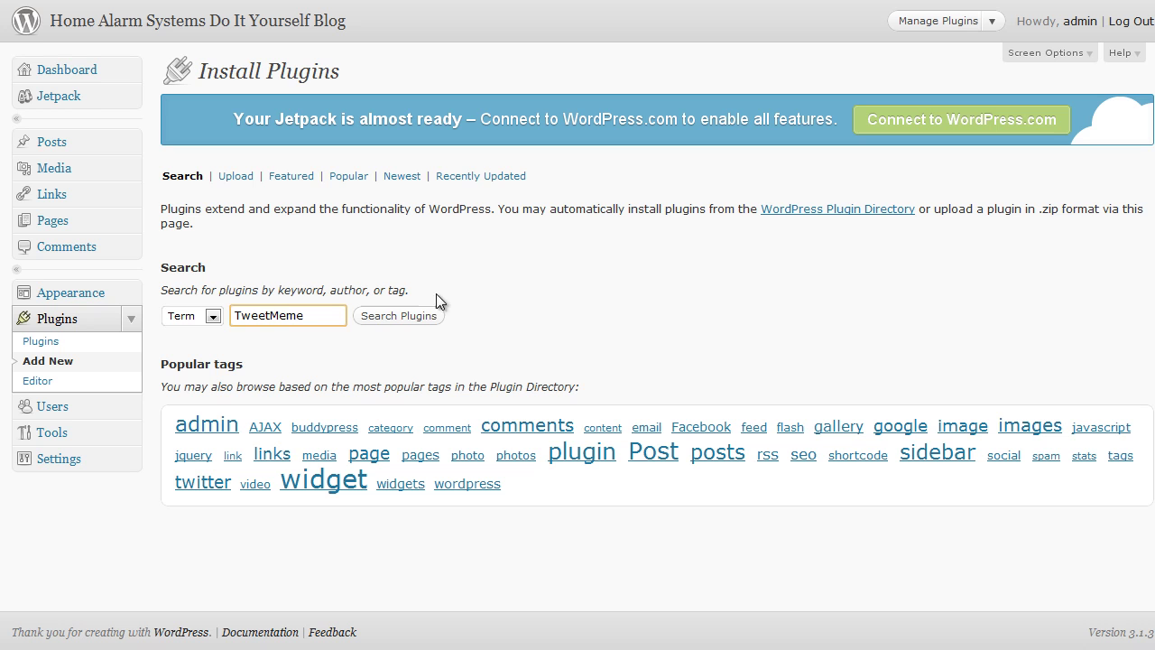
pyautogui.click(415, 321)
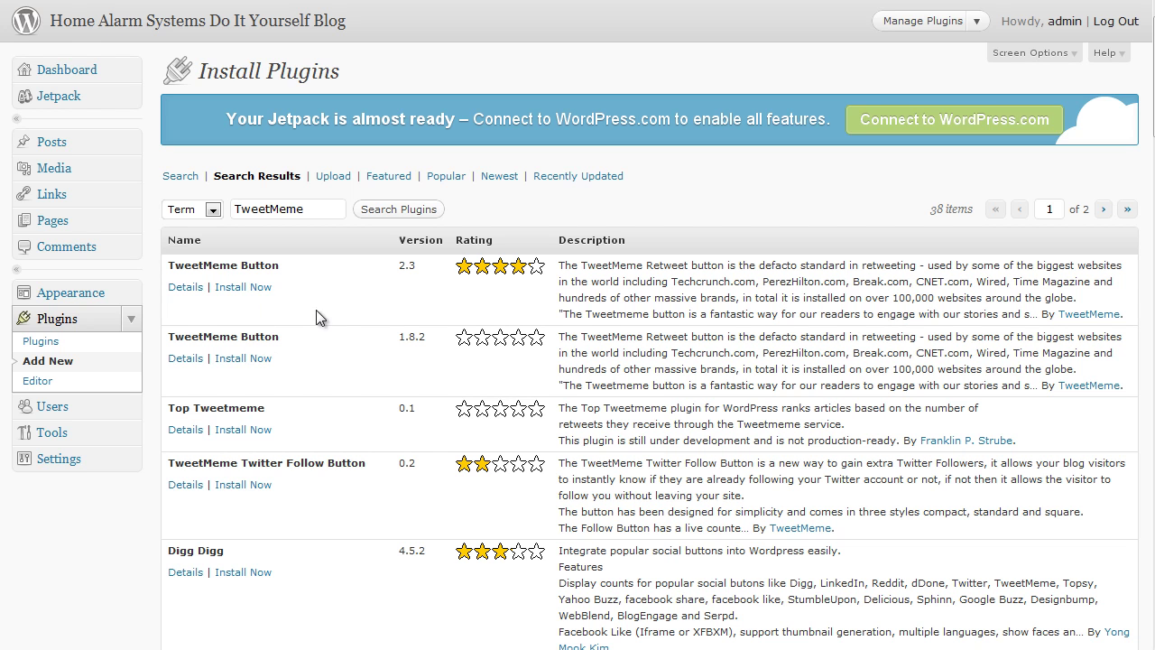
pyautogui.click(256, 293)
pyautogui.click(609, 328)
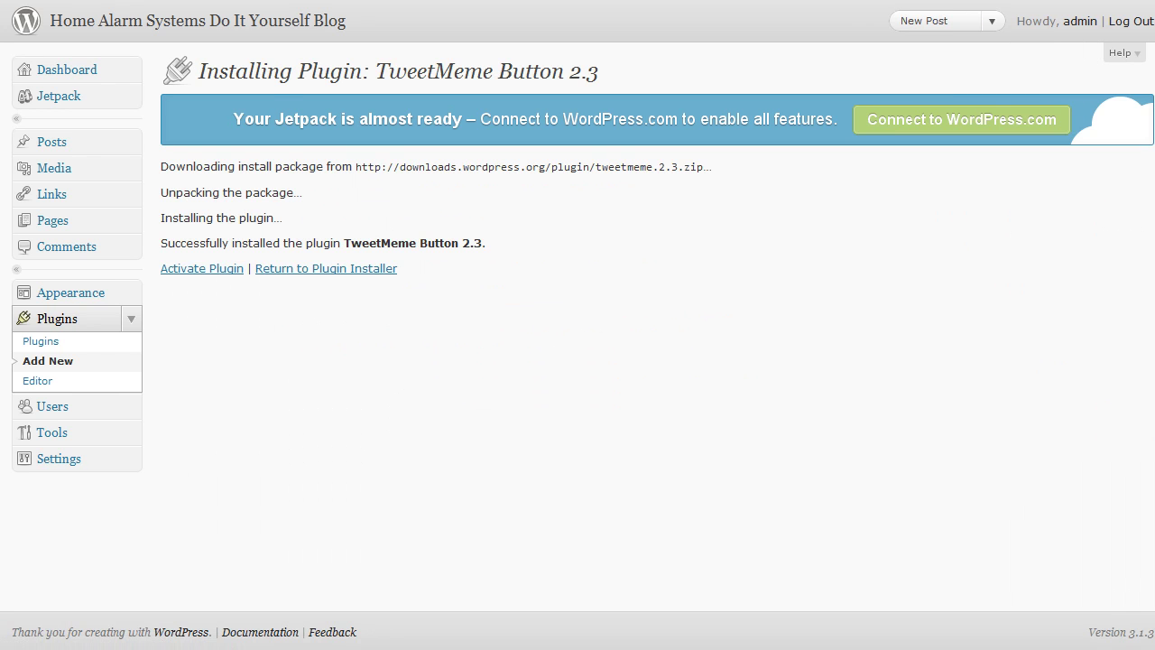
# Paste 'Yet Another Related Posts Plugin' into the search and install version 3.2.2
pyautogui.click(72, 361)
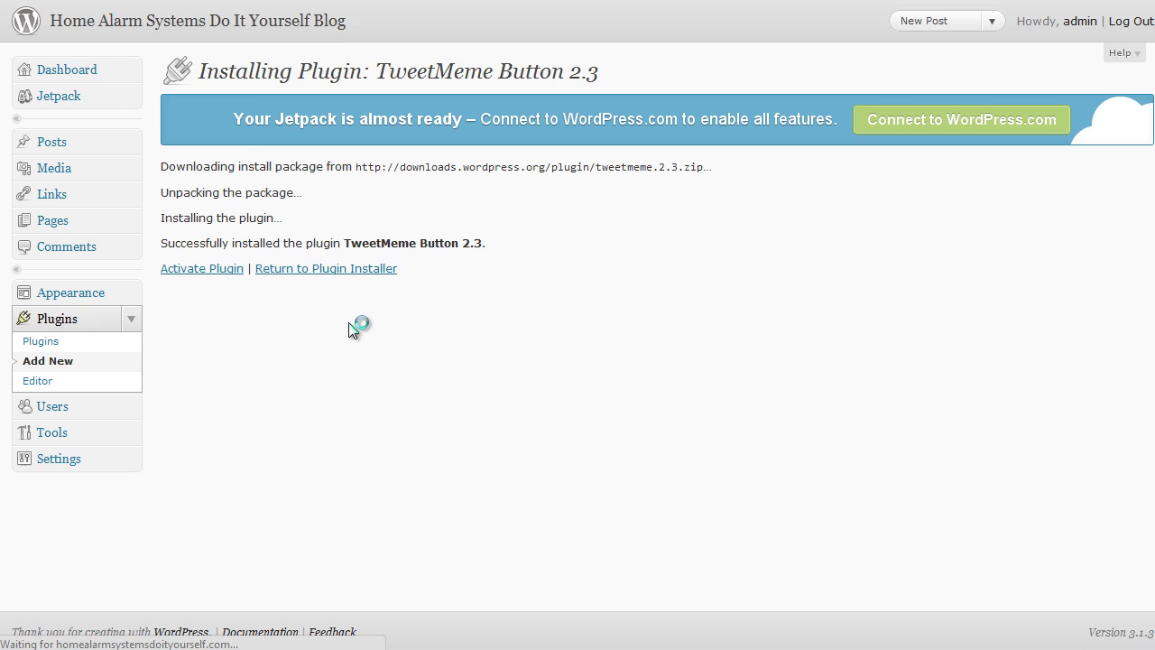
pyautogui.click(299, 315)
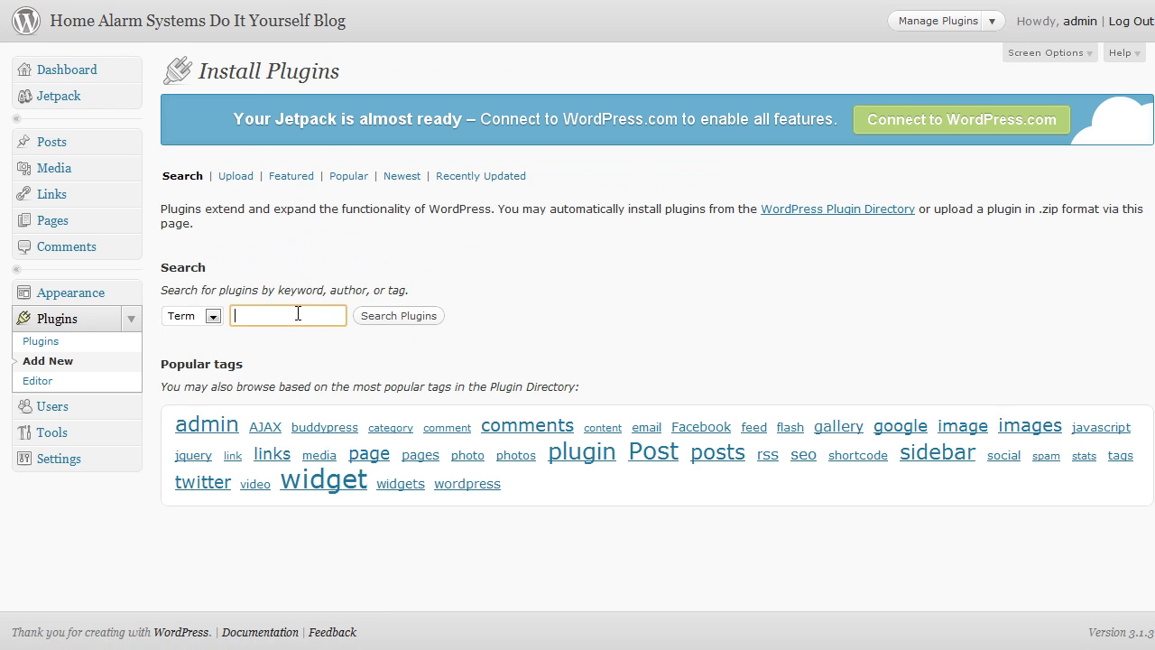
pyautogui.write('Related Posts Plugin')
pyautogui.moveTo(336, 318)
pyautogui.mouseDown()
pyautogui.moveTo(247, 318)
pyautogui.moveTo(343, 319)
pyautogui.moveTo(351, 331)
pyautogui.mouseUp()
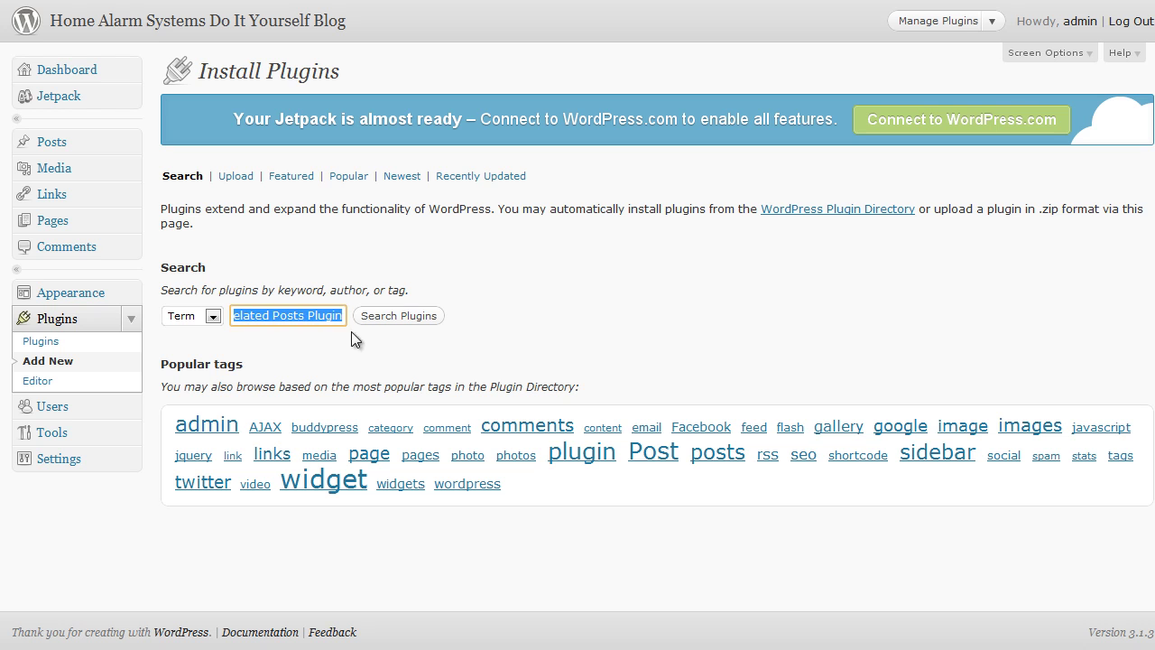
pyautogui.click(306, 316)
pyautogui.moveTo(296, 318); pyautogui.dragTo(212, 315)
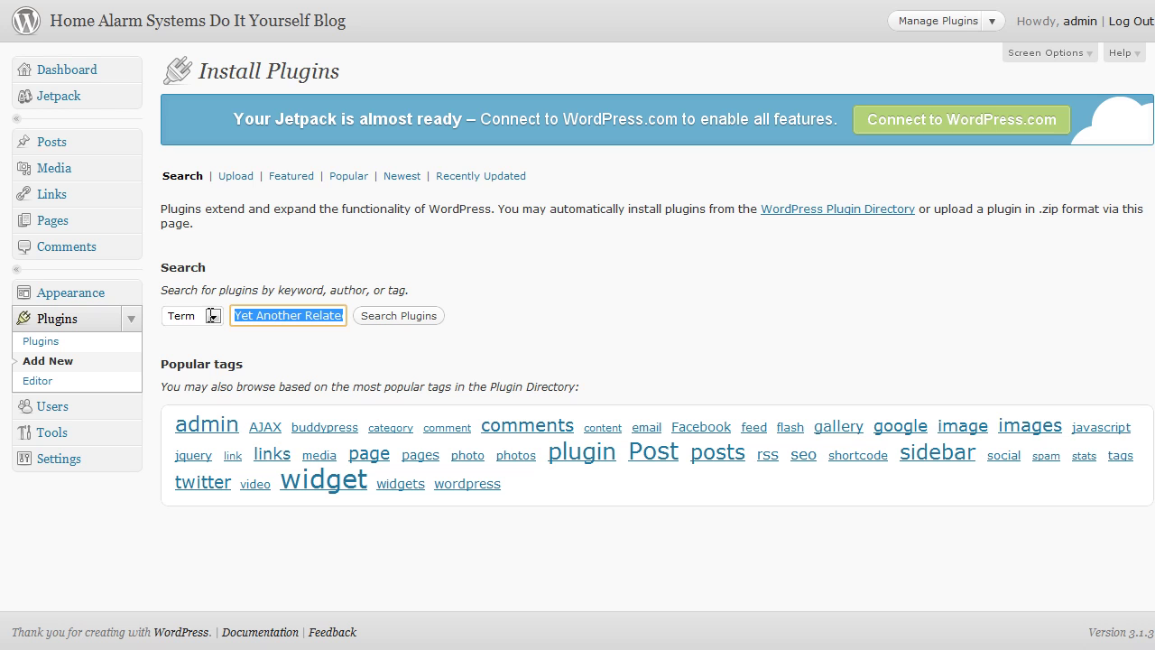
pyautogui.click(401, 320)
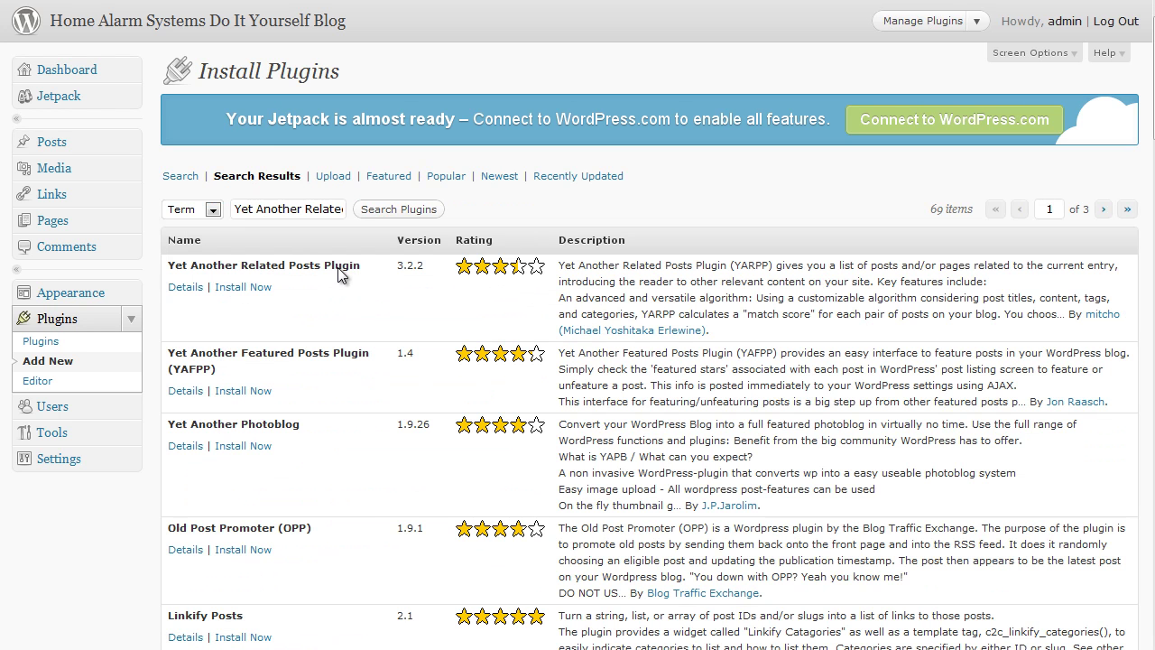
pyautogui.click(248, 288)
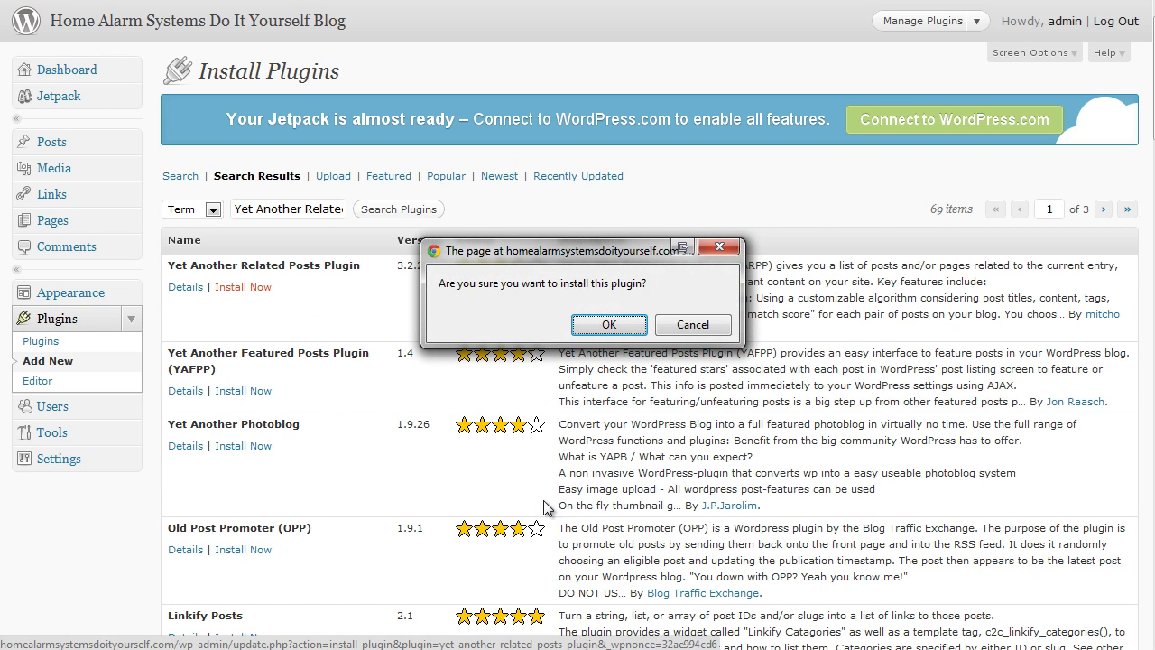
pyautogui.click(589, 328)
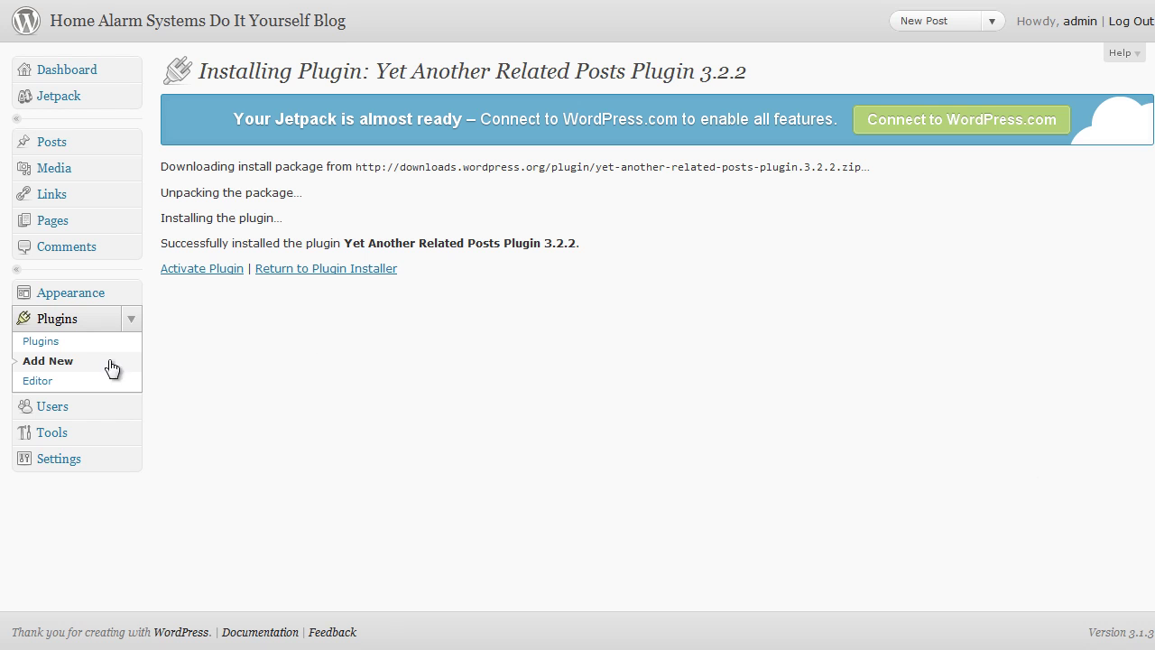
pyautogui.click(75, 360)
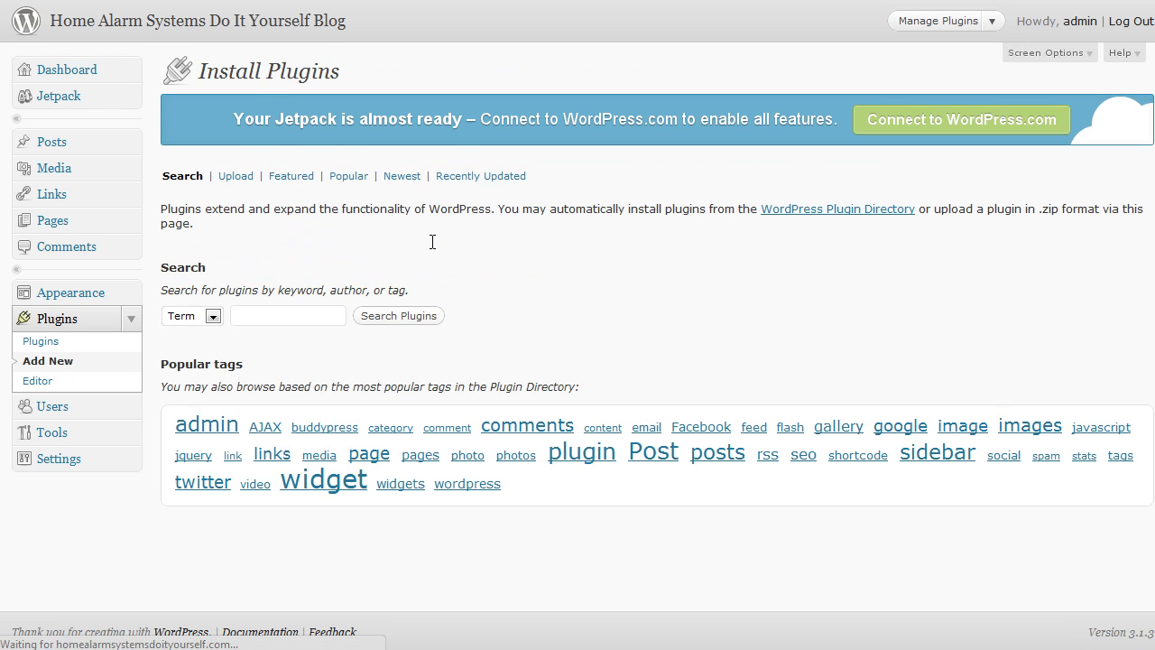
# Search for 'Plugin Central' and install the Plugin Central plugin
pyautogui.click(304, 318)
pyautogui.write('Plugin Central')
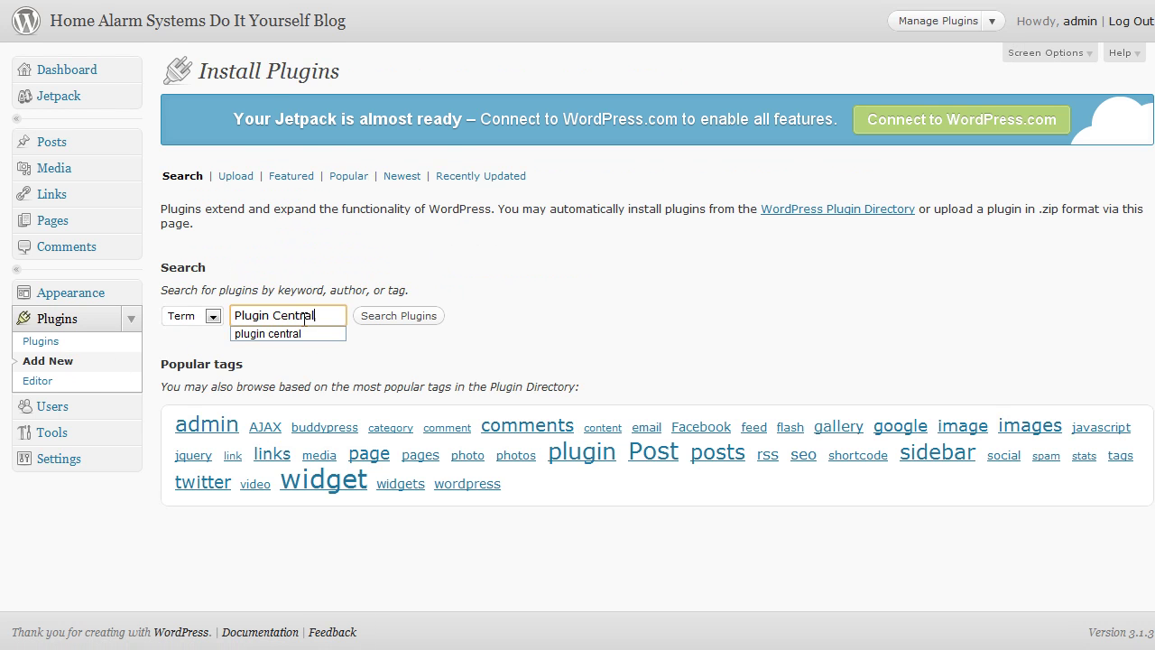
pyautogui.click(400, 316)
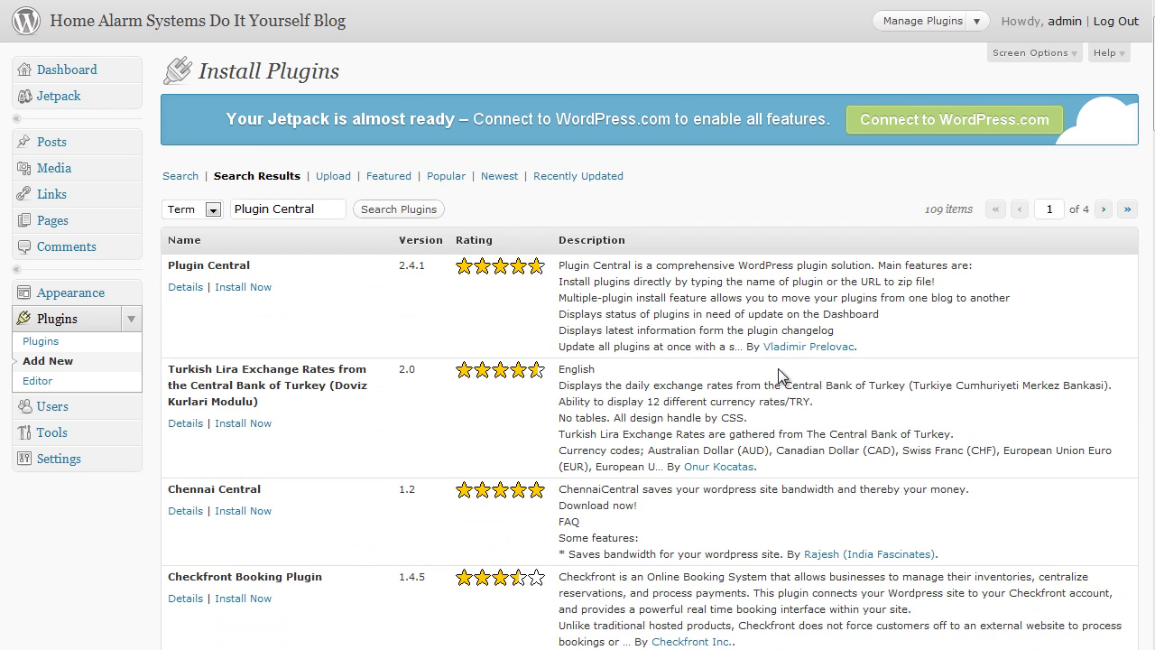
pyautogui.click(243, 287)
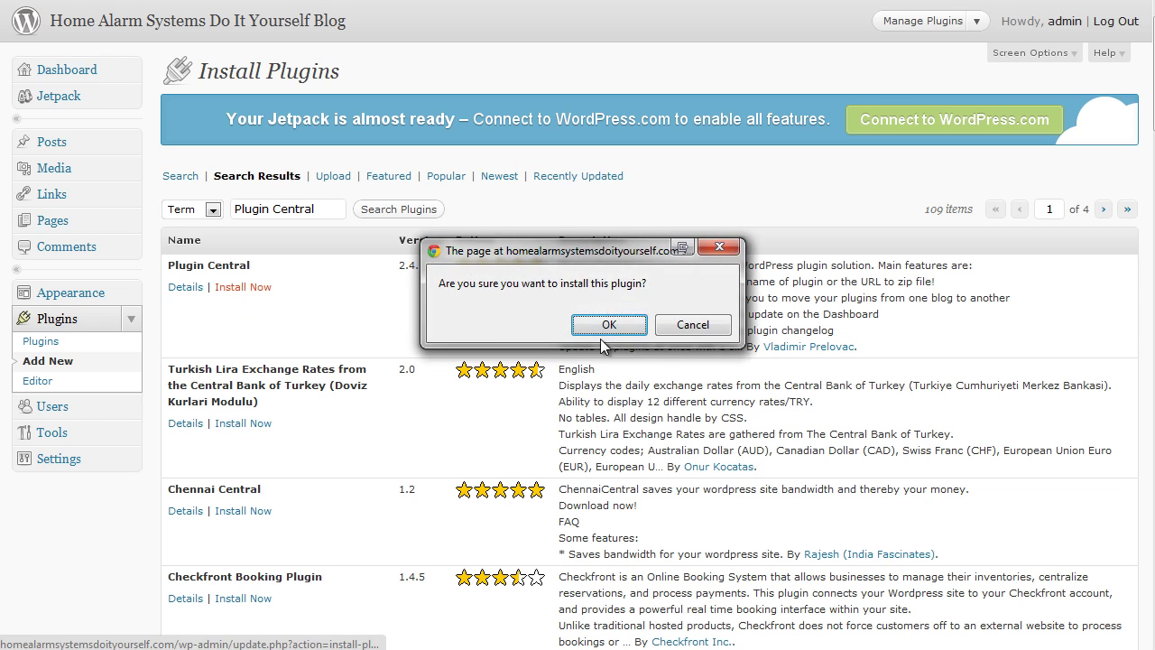
pyautogui.click(599, 325)
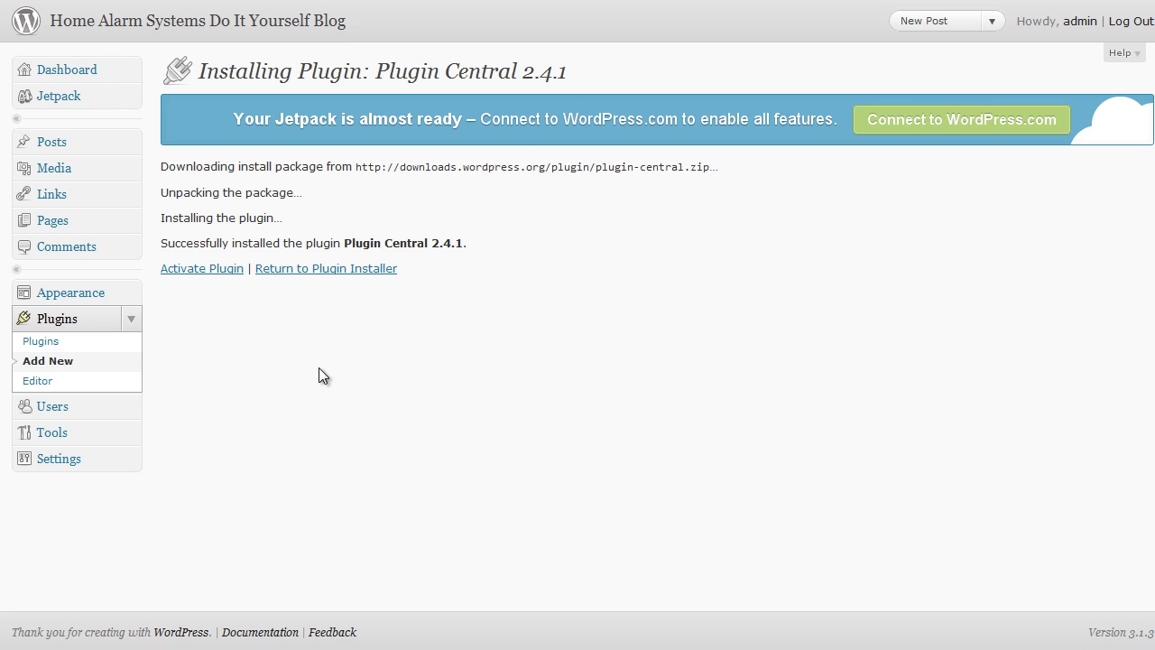
# Paste 'cbnet Ping Optimizer' into the search and install version 2.3.3
pyautogui.click(45, 361)
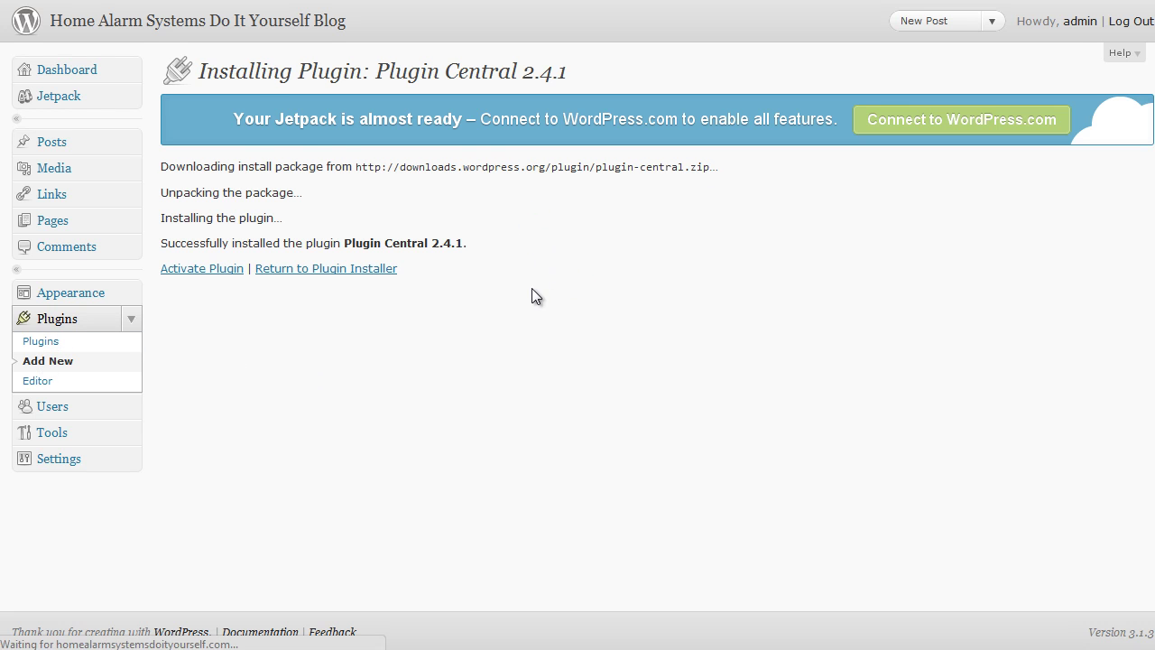
pyautogui.click(267, 320)
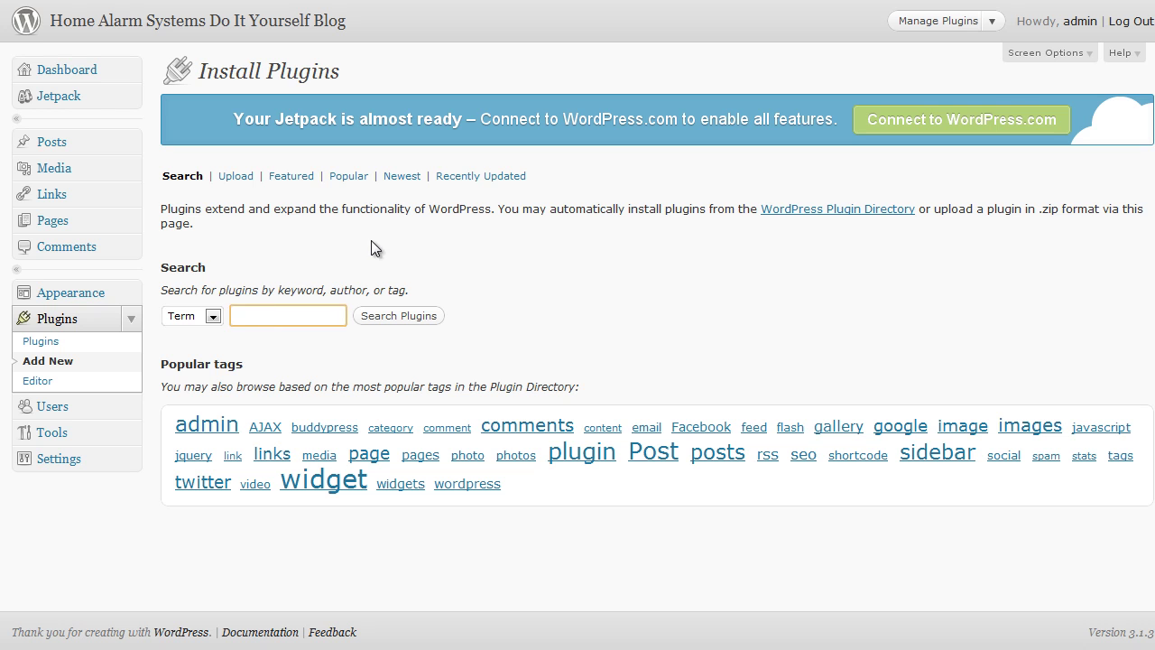
pyautogui.write('cbnet Ping Optimizer')
pyautogui.moveTo(284, 316); pyautogui.dragTo(211, 321)
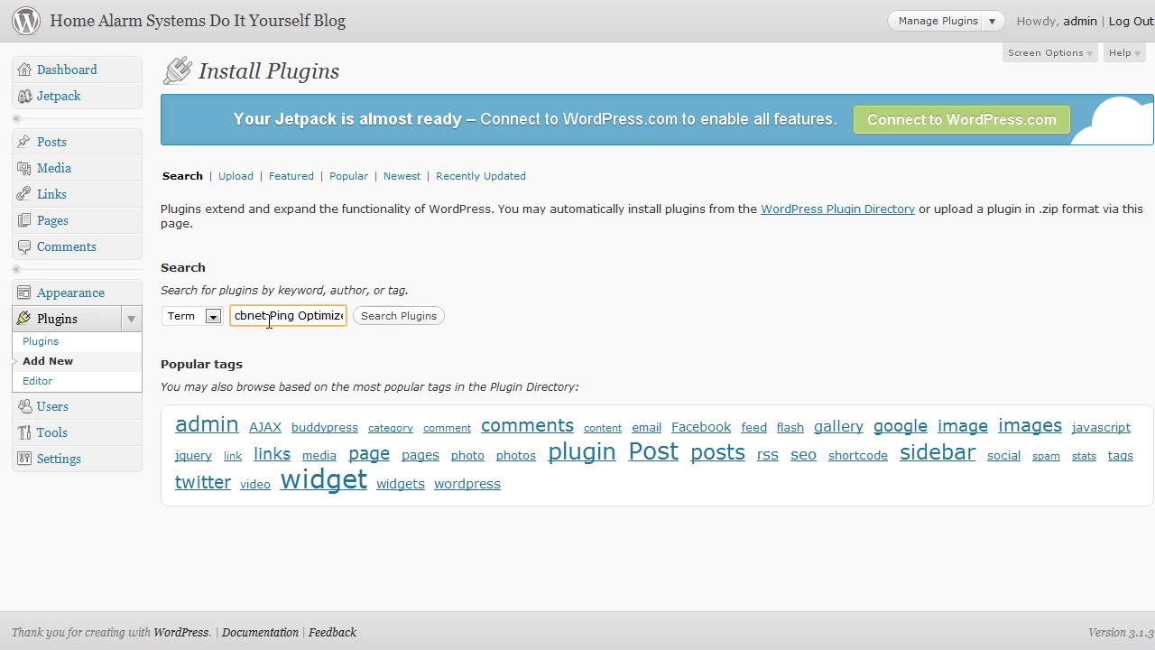
pyautogui.moveTo(280, 320); pyautogui.dragTo(359, 317)
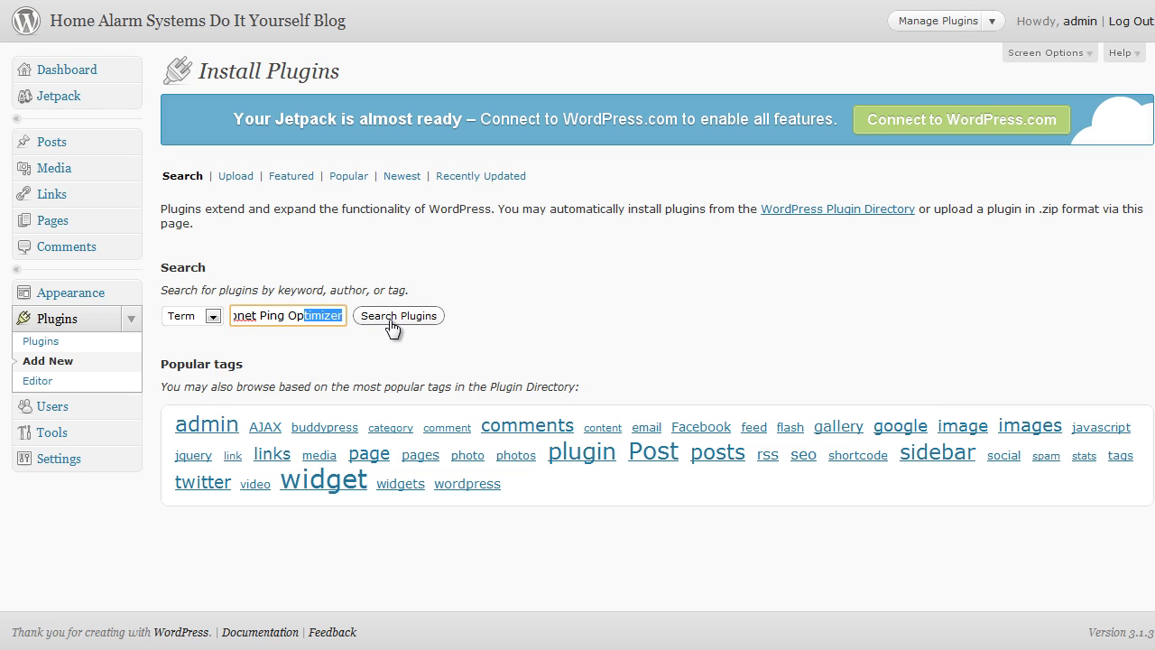
pyautogui.click(281, 320)
pyautogui.moveTo(264, 316); pyautogui.dragTo(272, 321)
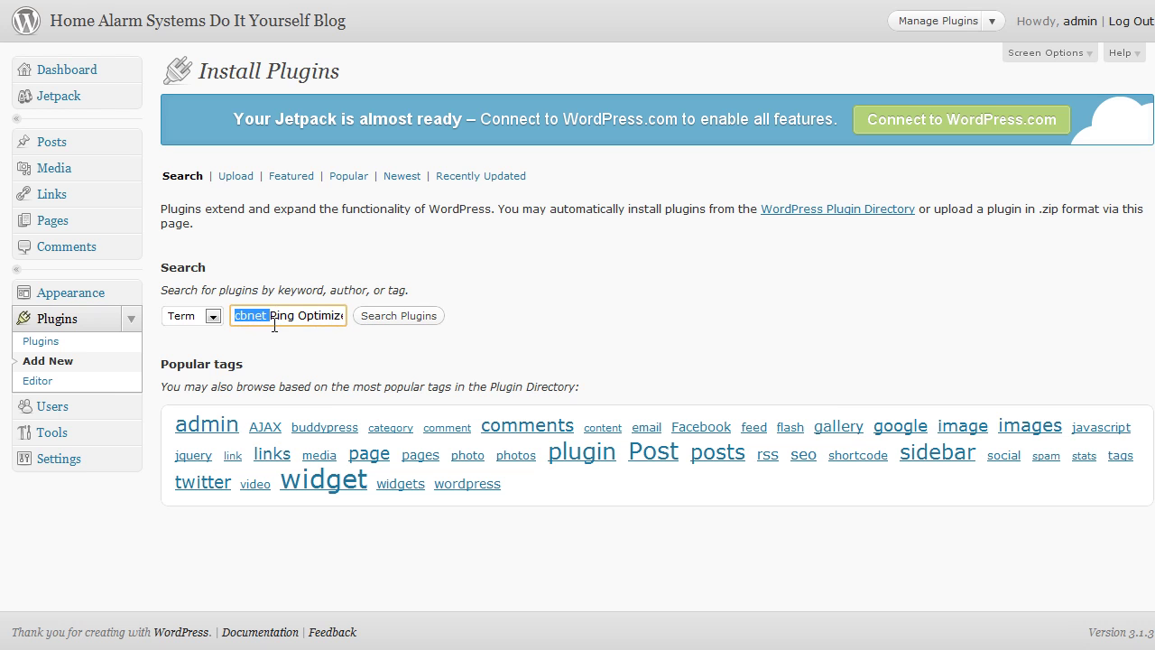
pyautogui.click(384, 320)
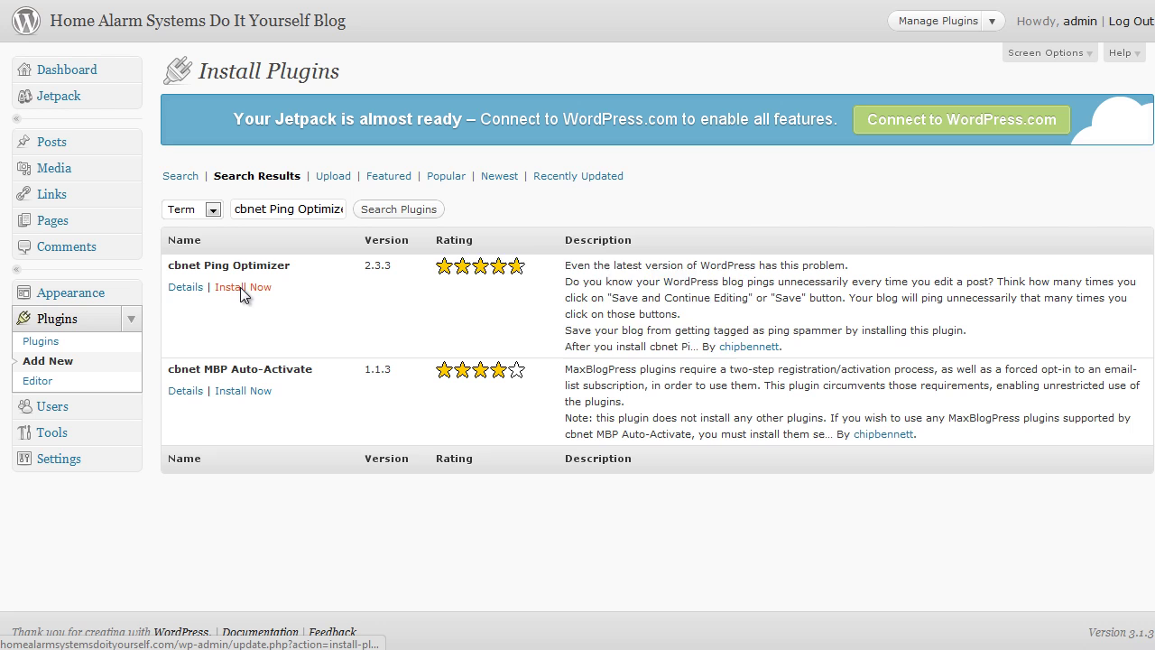
pyautogui.click(240, 287)
pyautogui.click(678, 324)
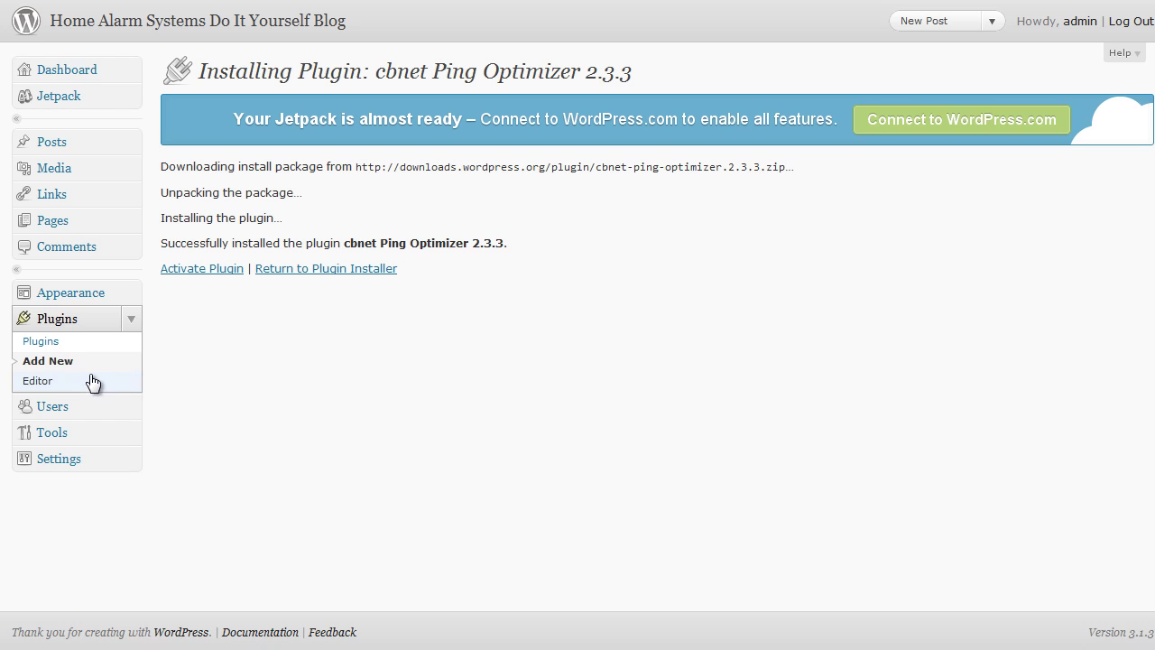
# Delete the Hello Dolly plugin and its files from the installed plugins list
pyautogui.click(50, 348)
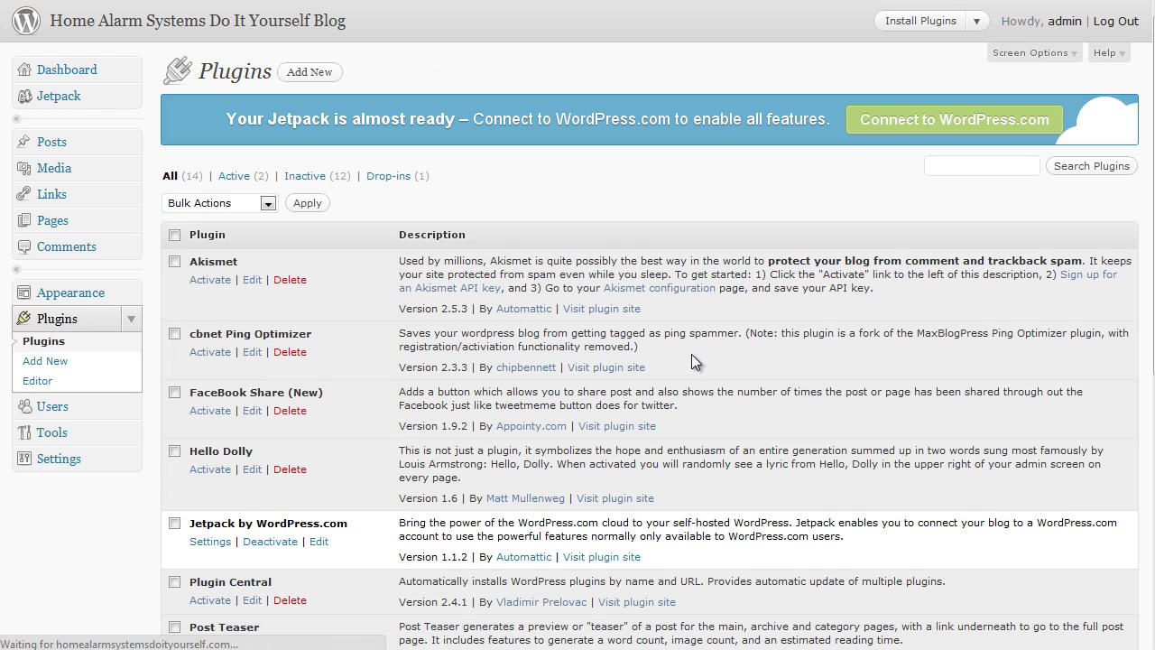
pyautogui.scroll(-1, 635, 257)
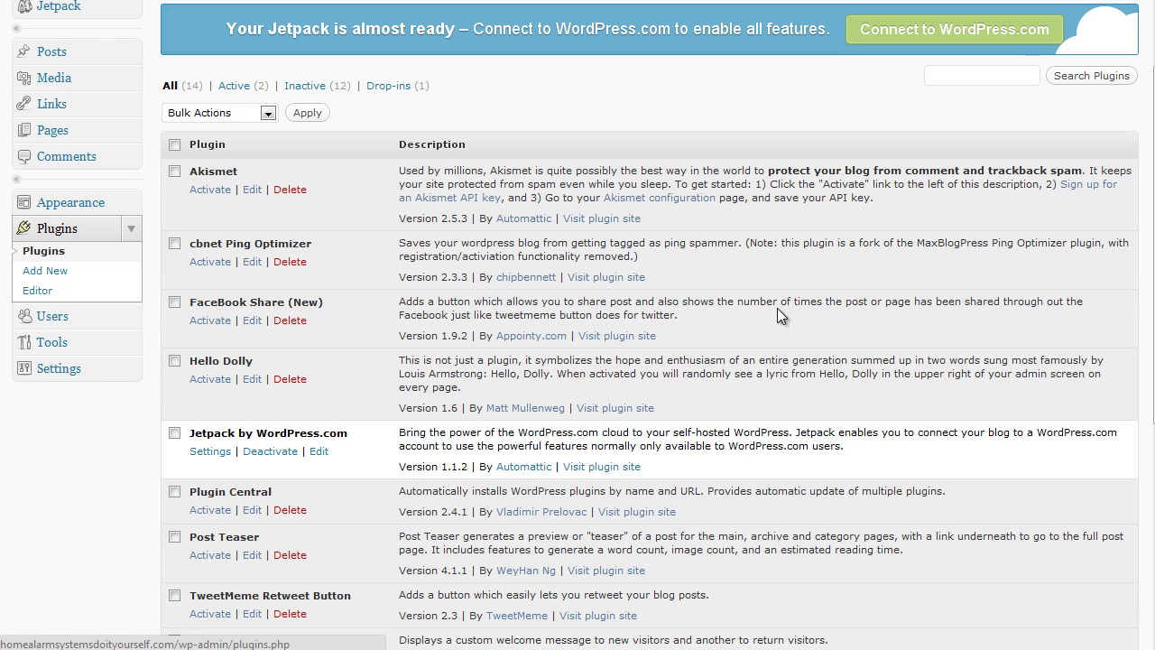
pyautogui.click(299, 384)
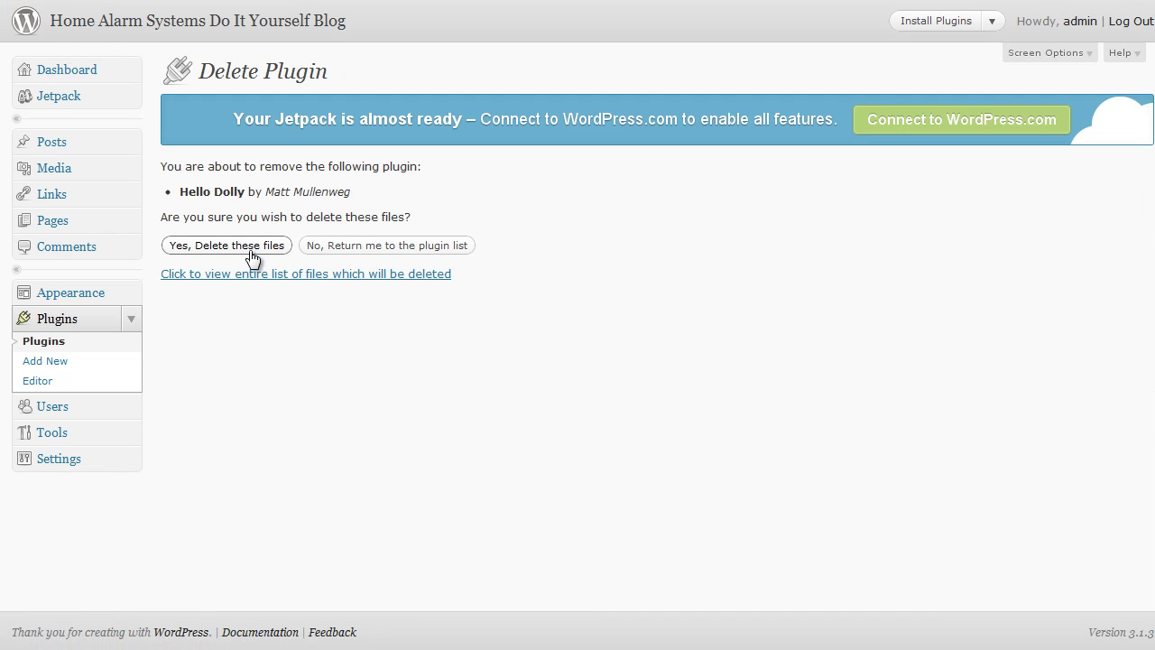
pyautogui.click(244, 251)
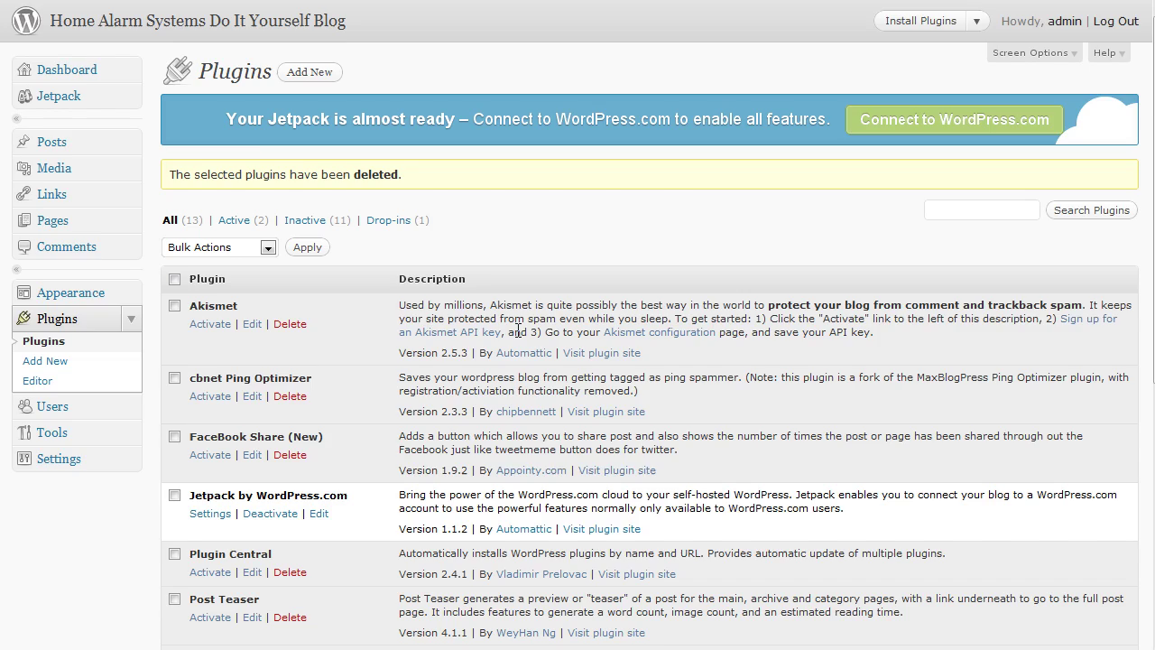
# Deactivate the Jetpack by WordPress.com plugin
pyautogui.scroll(-3, 518, 331)
pyautogui.scroll(-3, 519, 331)
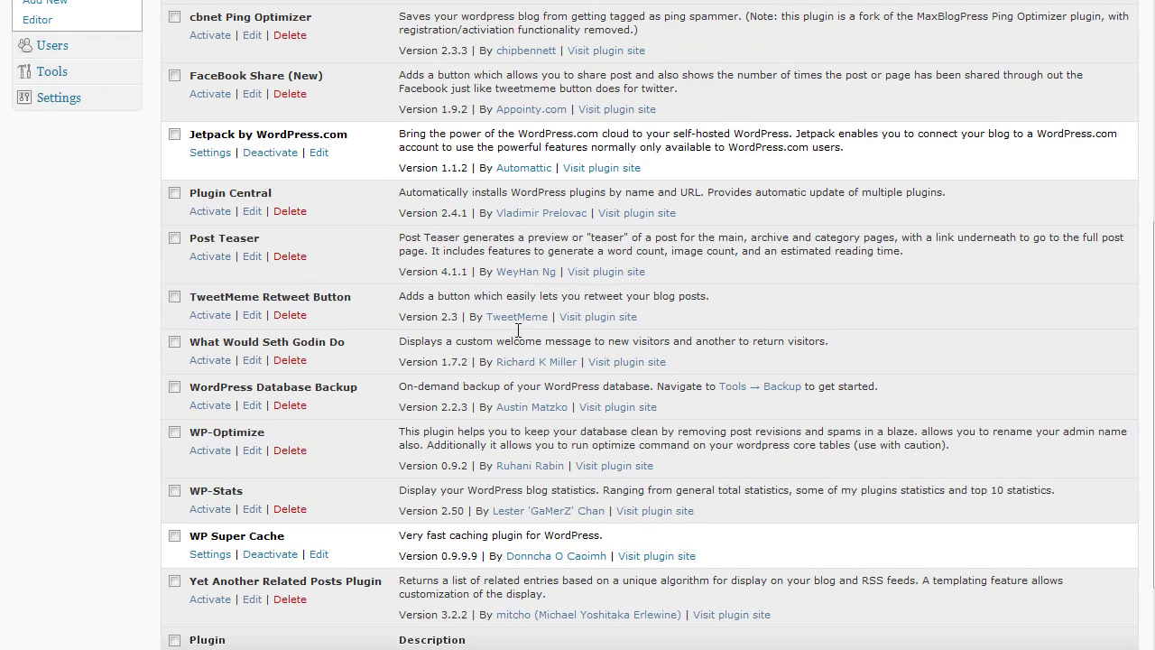
pyautogui.click(267, 161)
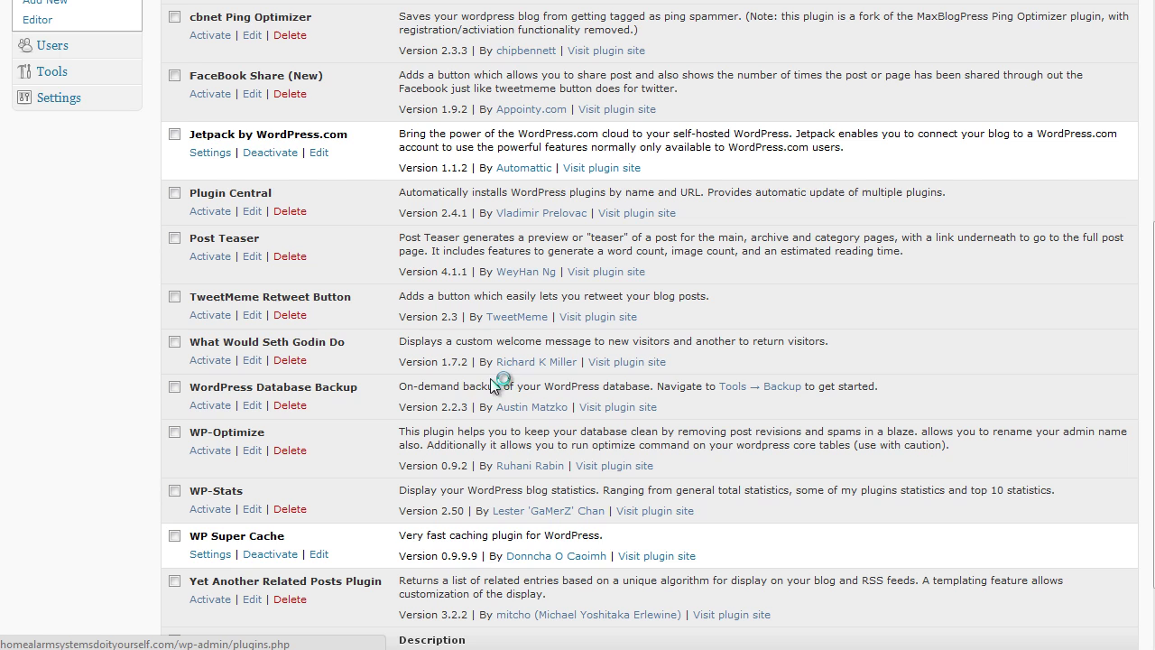
pyautogui.scroll(-7, 465, 338)
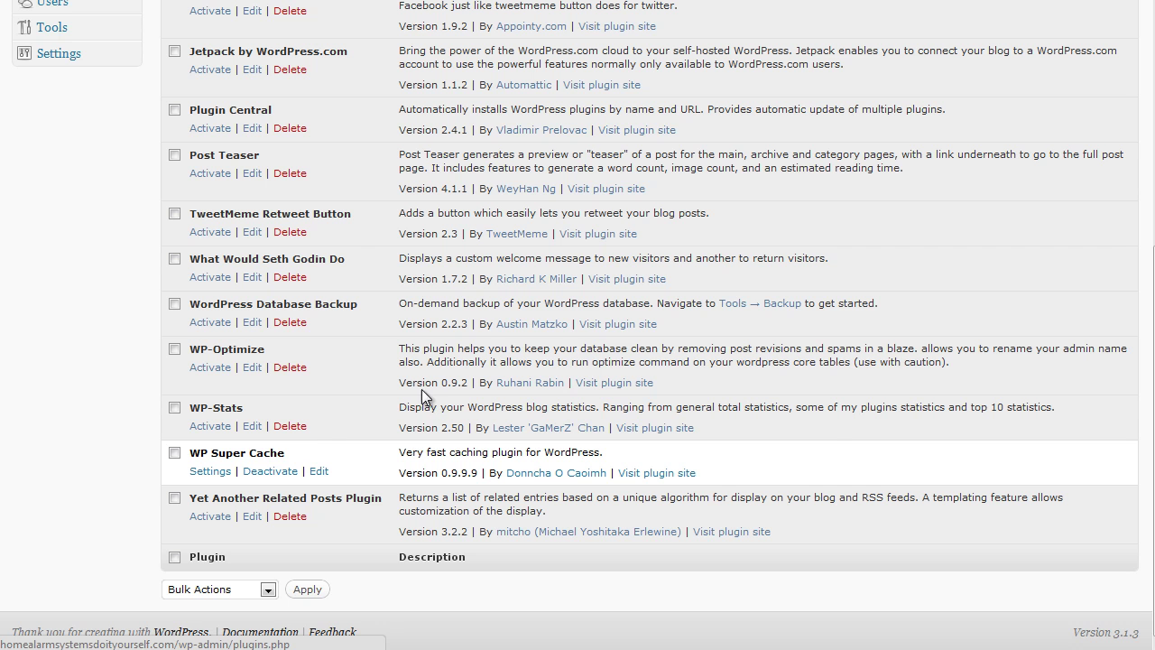
pyautogui.scroll(5, 315, 441)
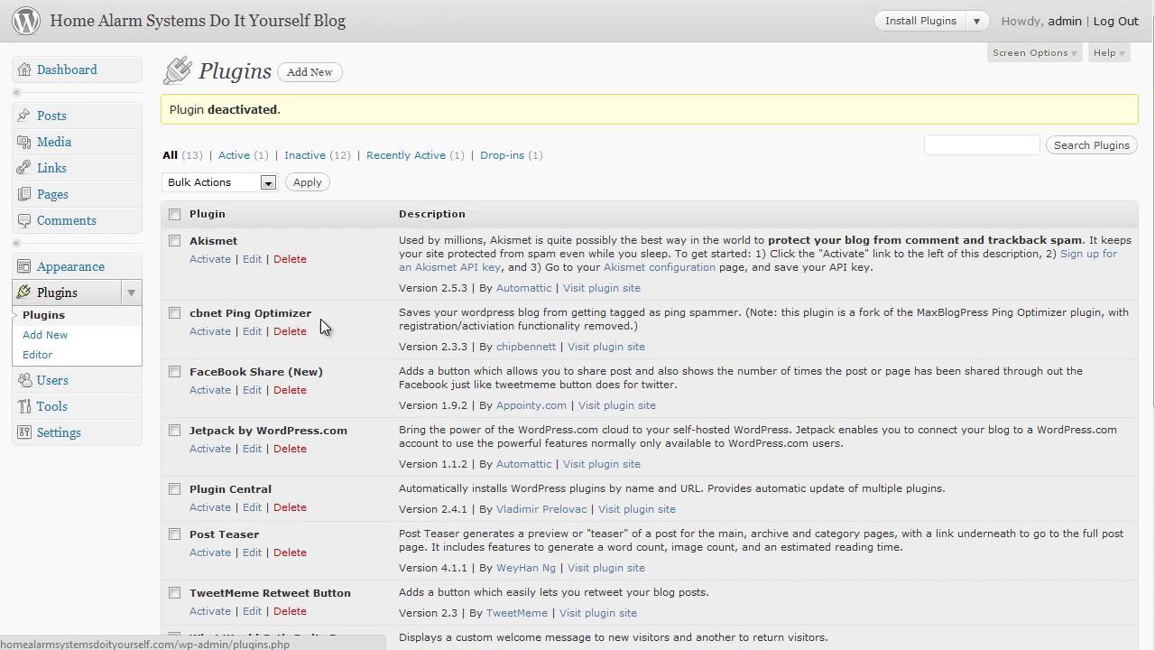
# Select all plugins, set the bulk action to Activate, and untick WP Super Cache
pyautogui.click(174, 214)
pyautogui.click(268, 182)
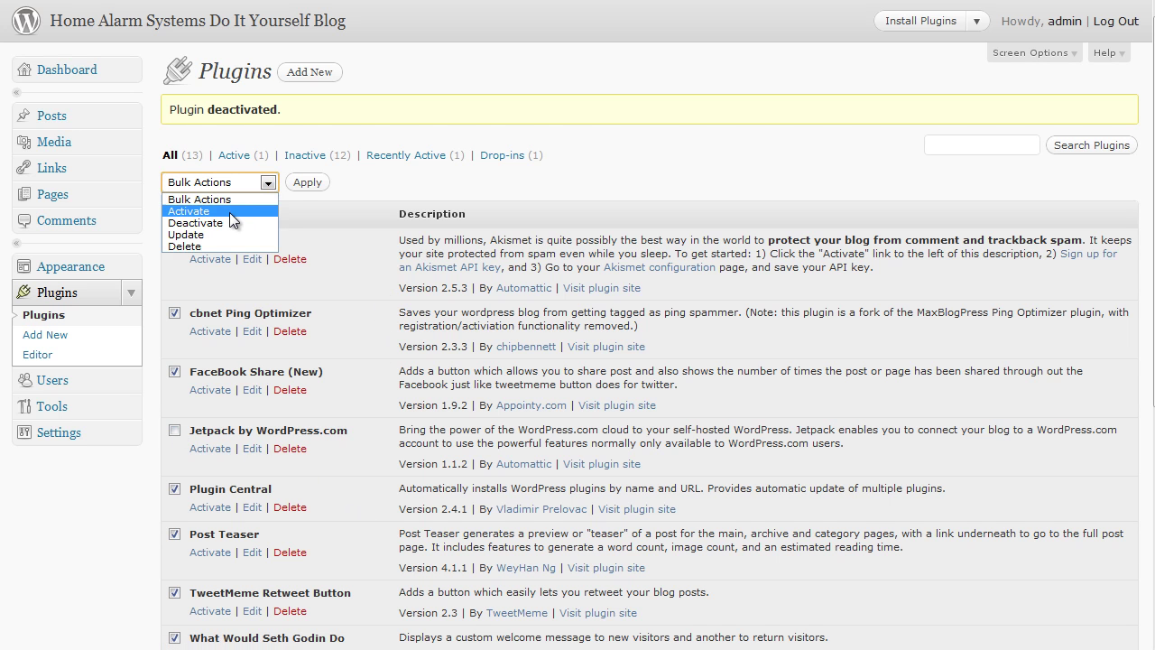
pyautogui.click(229, 212)
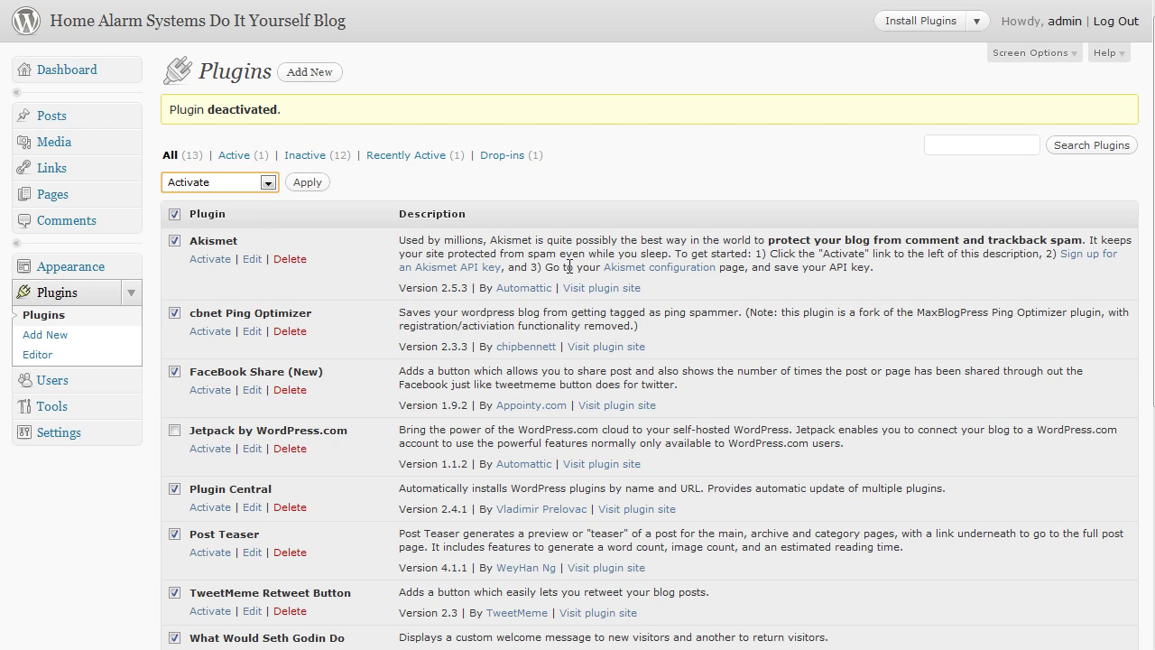
pyautogui.scroll(-3, 569, 267)
pyautogui.scroll(-2, 581, 298)
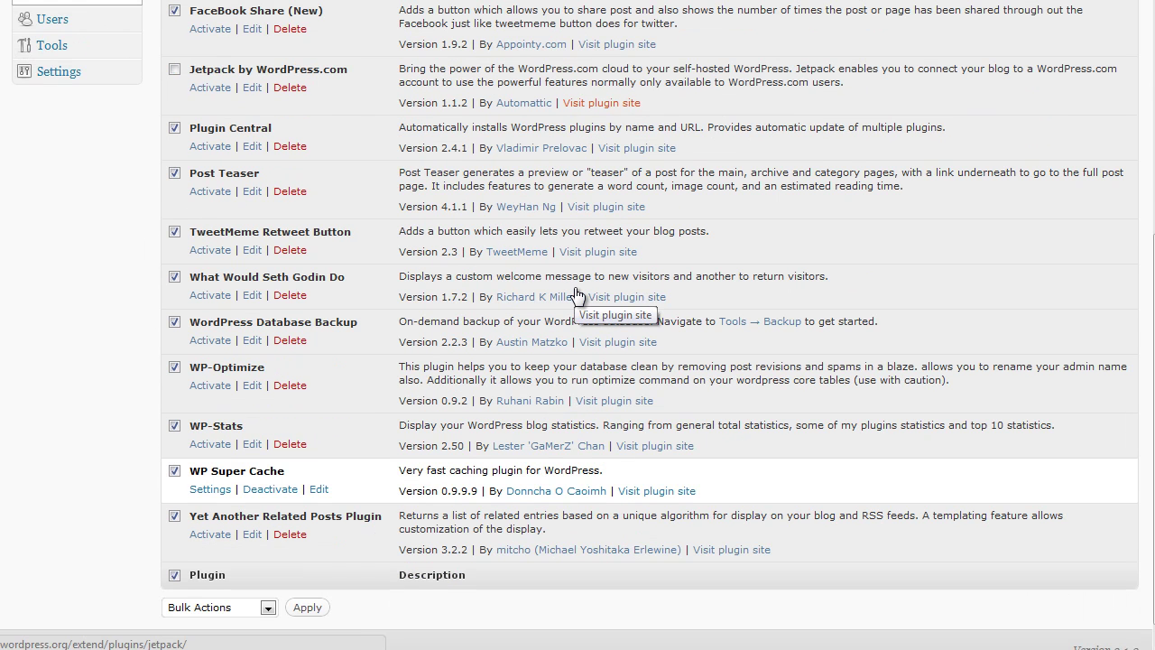
pyautogui.click(174, 470)
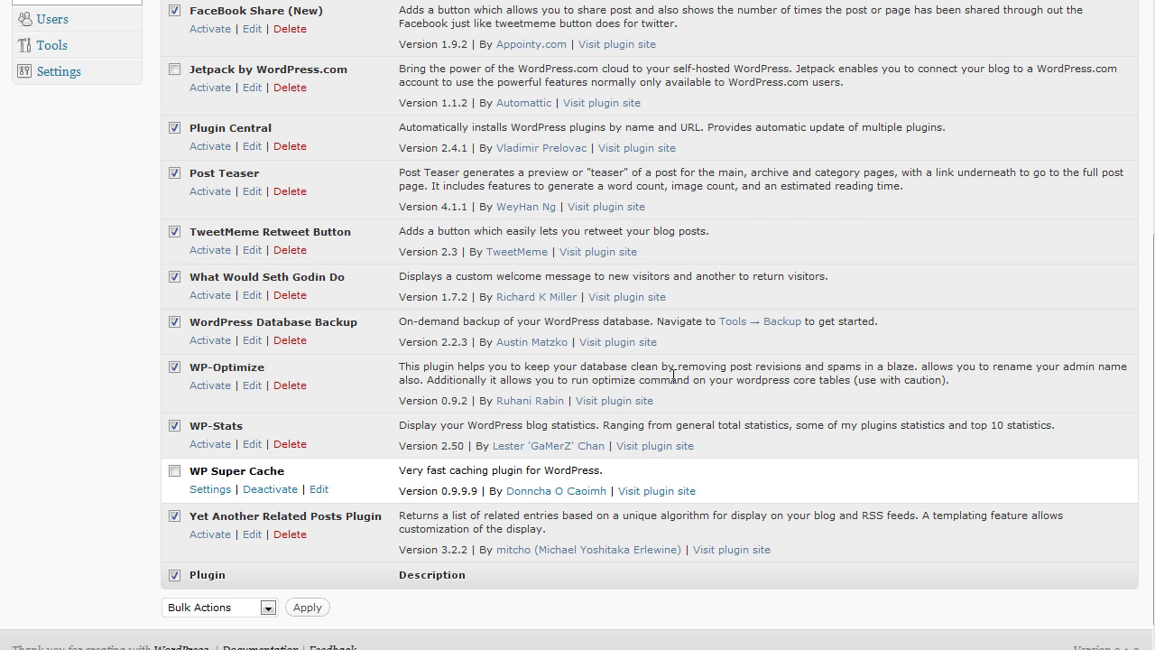
pyautogui.scroll(2, 676, 380)
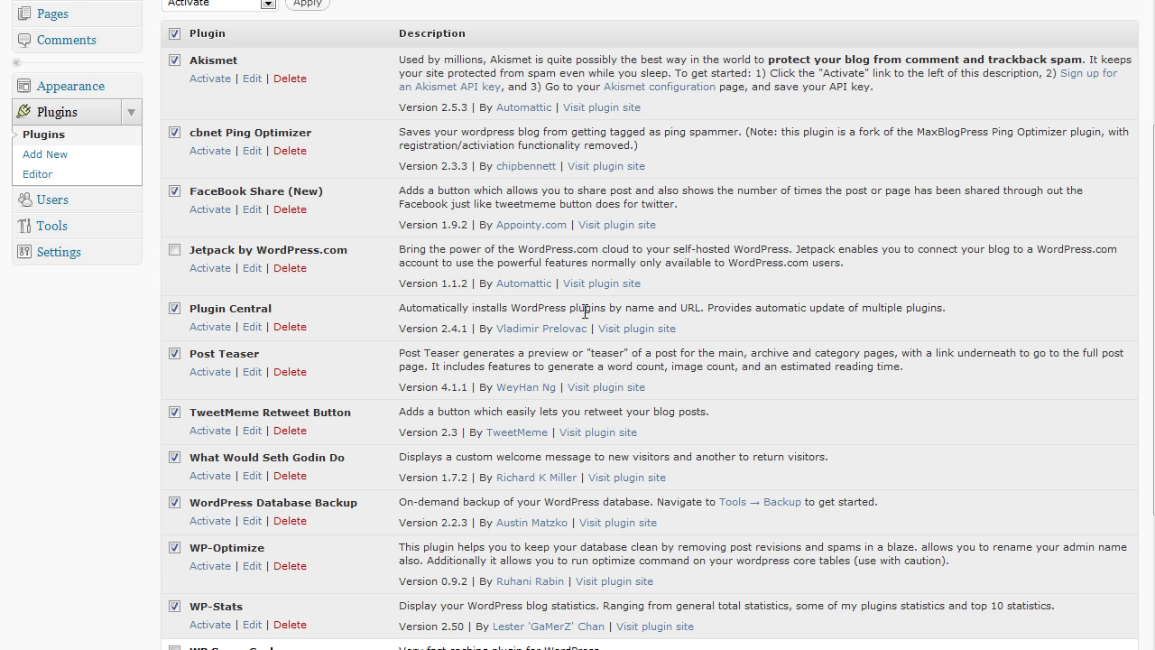
pyautogui.scroll(1, 558, 369)
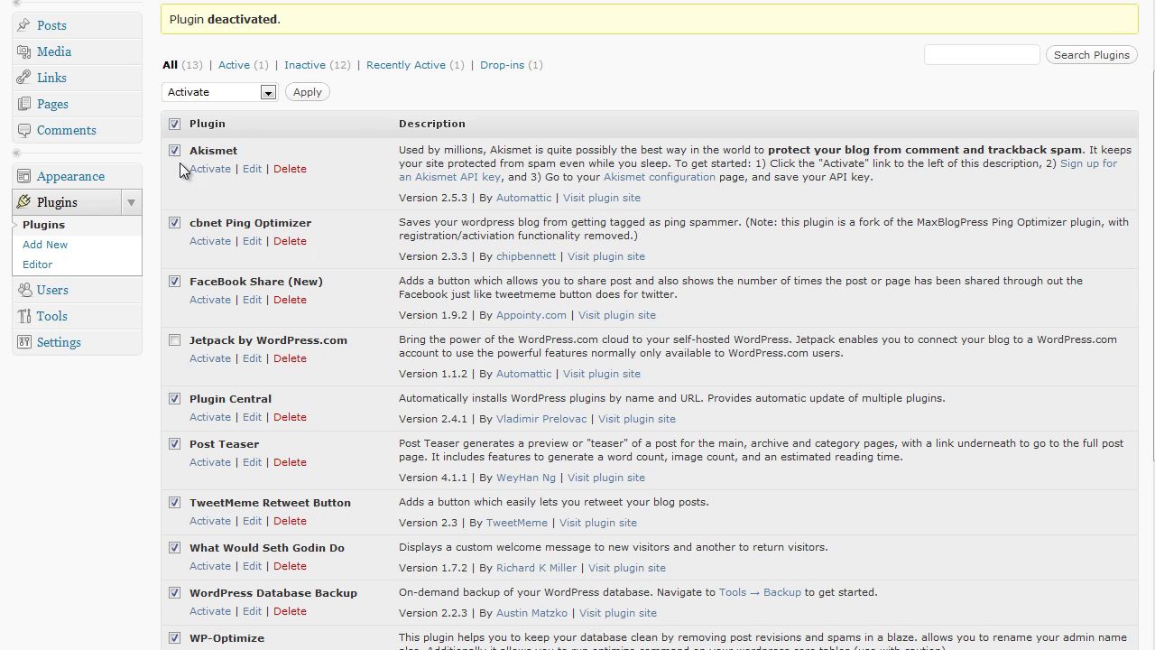
# Apply the bulk Activate action to the checked plugins, leaving only Jetpack inactive
pyautogui.click(307, 94)
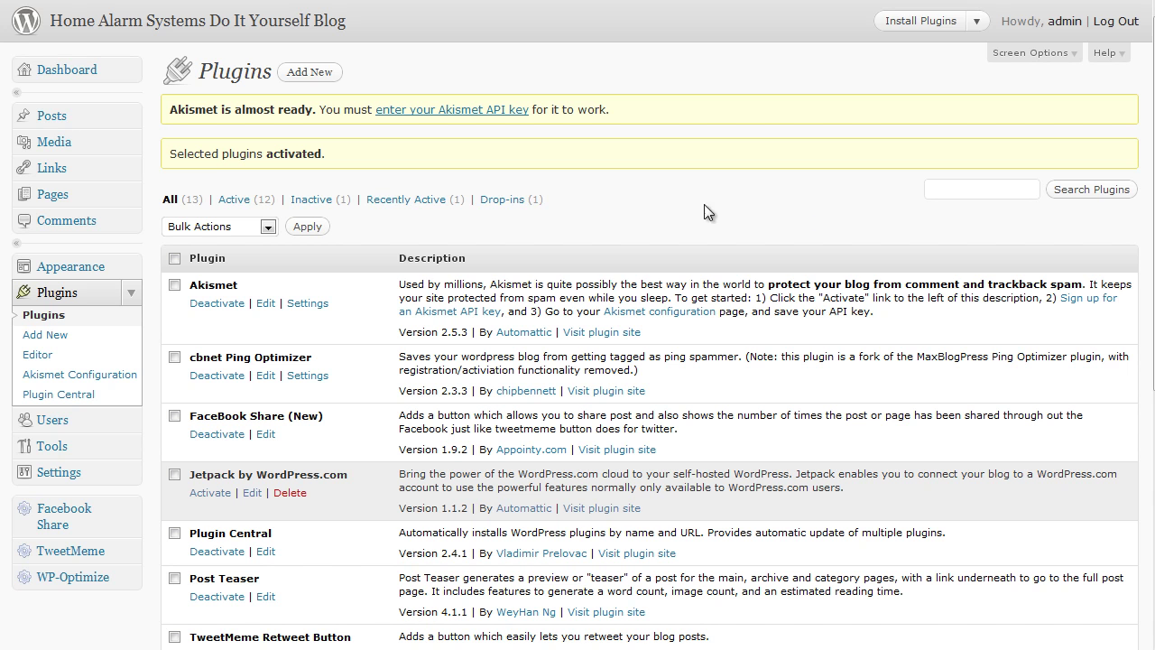
pyautogui.scroll(-4, 505, 342)
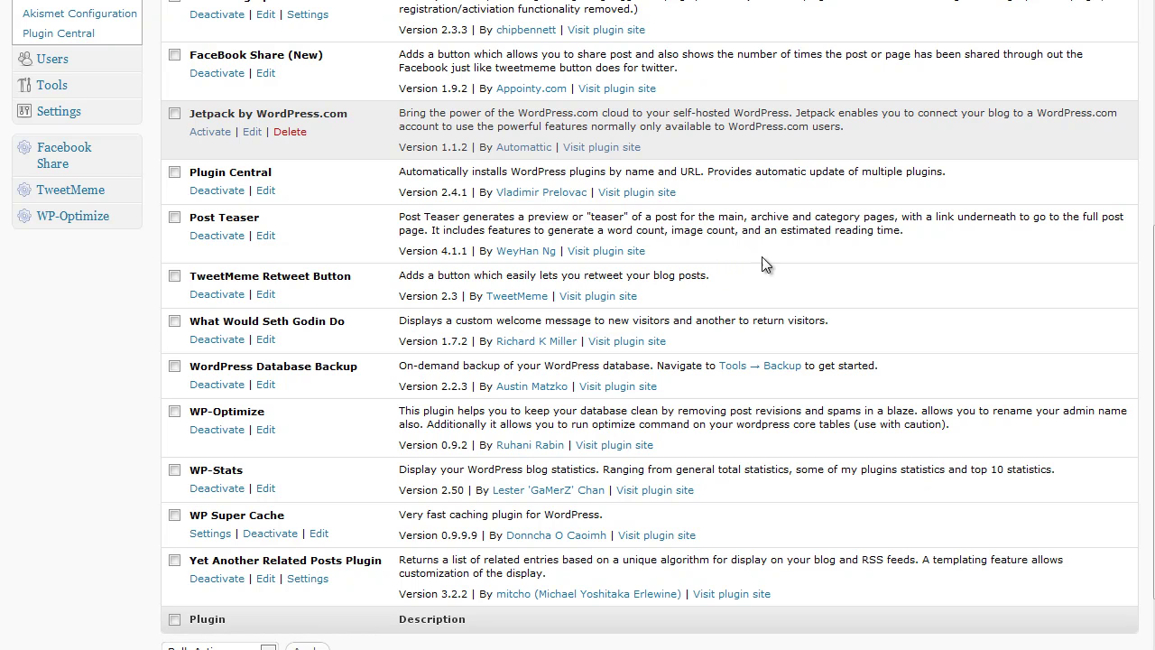
pyautogui.scroll(4, 827, 261)
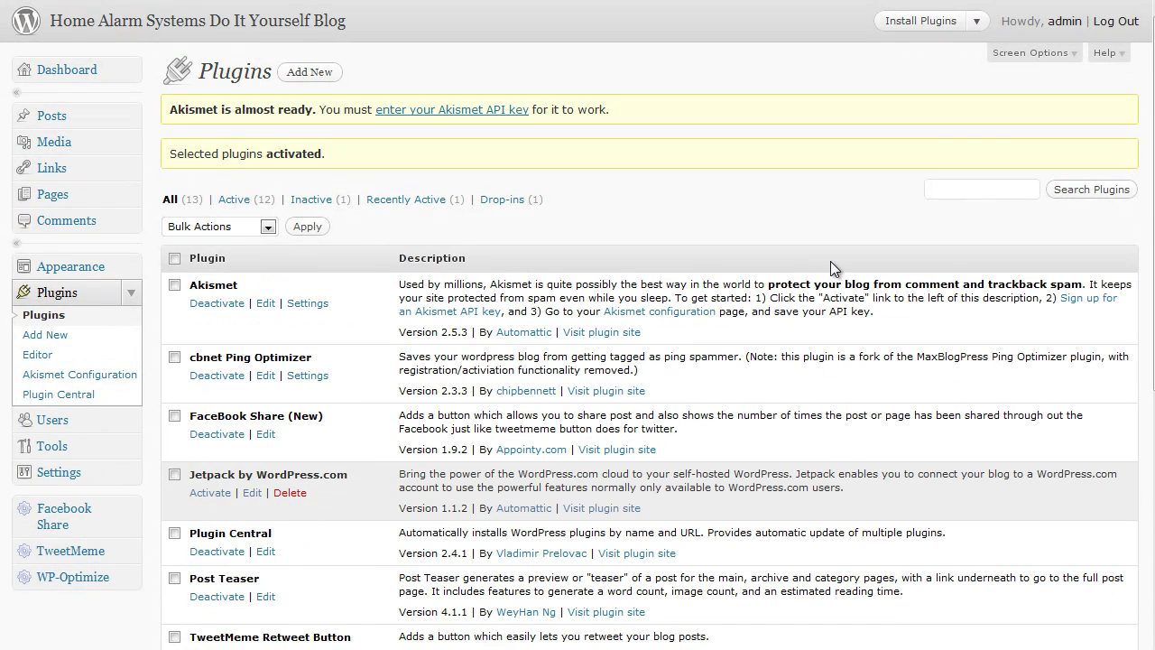